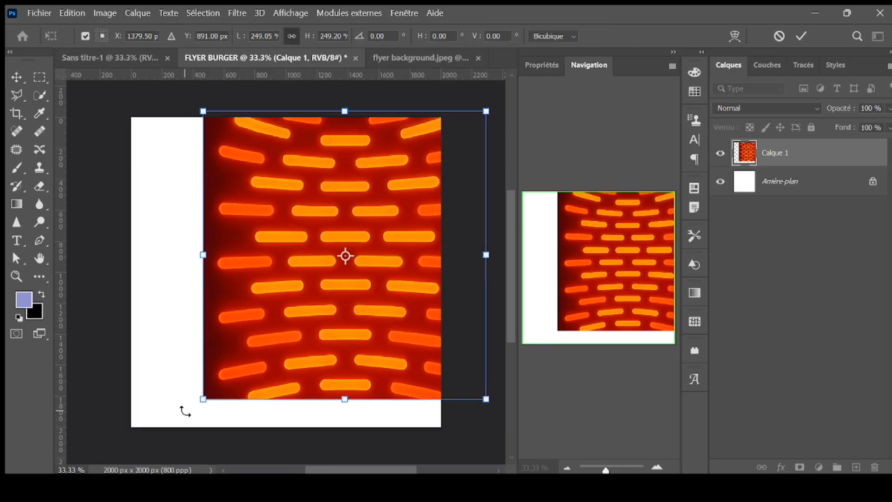
- Scale and position the glowing background image so it covers the whole flyer canvas, then close flyer background.jpeg
{"action": "left_click_drag", "start_coordinate": [215, 400], "coordinate": [215, 407]}
{"action": "left_click_drag", "start_coordinate": [310, 377], "coordinate": [244, 384]}
{"action": "left_click_drag", "start_coordinate": [422, 412], "coordinate": [452, 443]}
{"action": "left_click_drag", "start_coordinate": [396, 365], "coordinate": [391, 365]}
{"action": "key", "text": "Return"}
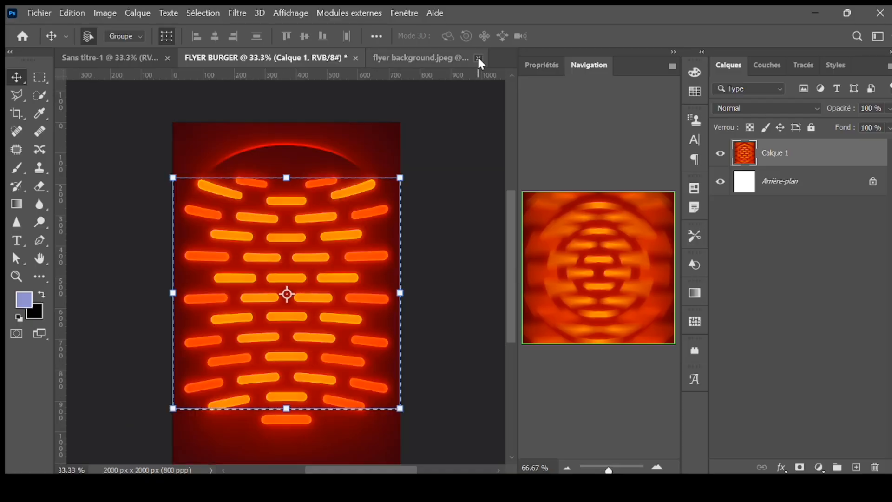
{"action": "left_click", "coordinate": [478, 57]}
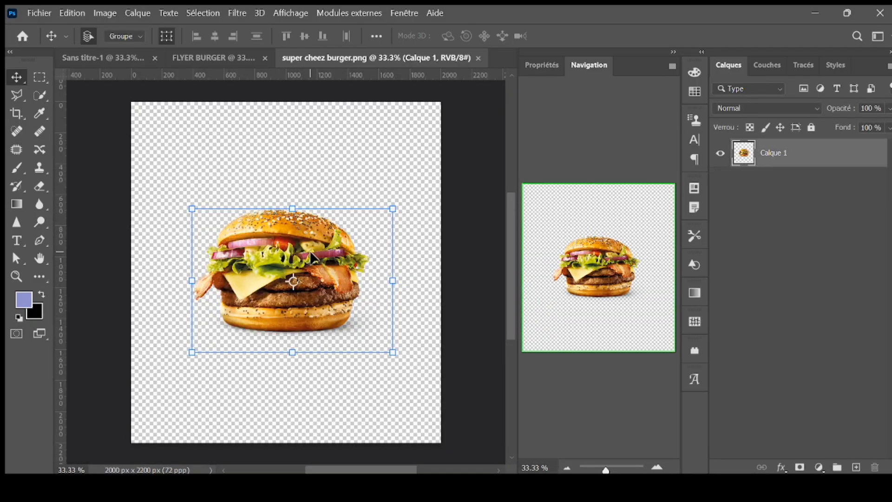
- Bring the burger image from super cheez burger.png into FLYER BURGER, enlarge it slightly and centre it on the vertical guide
{"action": "left_click_drag", "start_coordinate": [311, 257], "coordinate": [288, 251]}
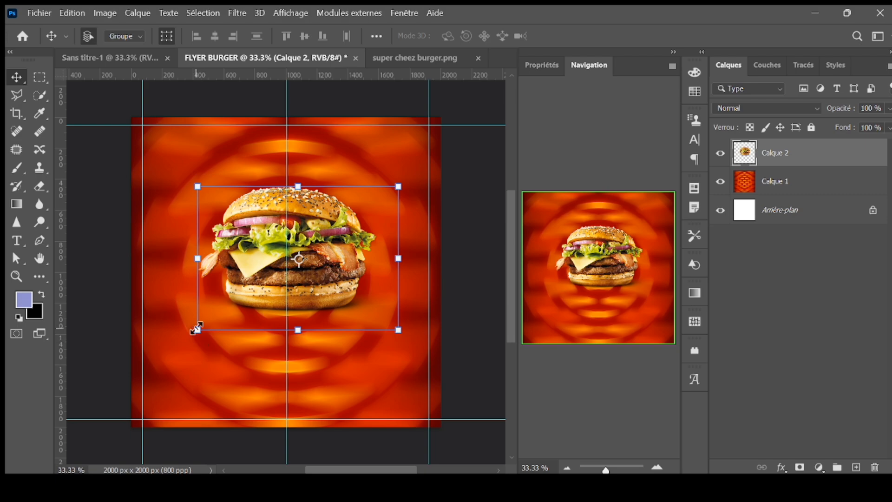
{"action": "left_click_drag", "start_coordinate": [197, 330], "coordinate": [154, 364]}
{"action": "key", "text": "Return"}
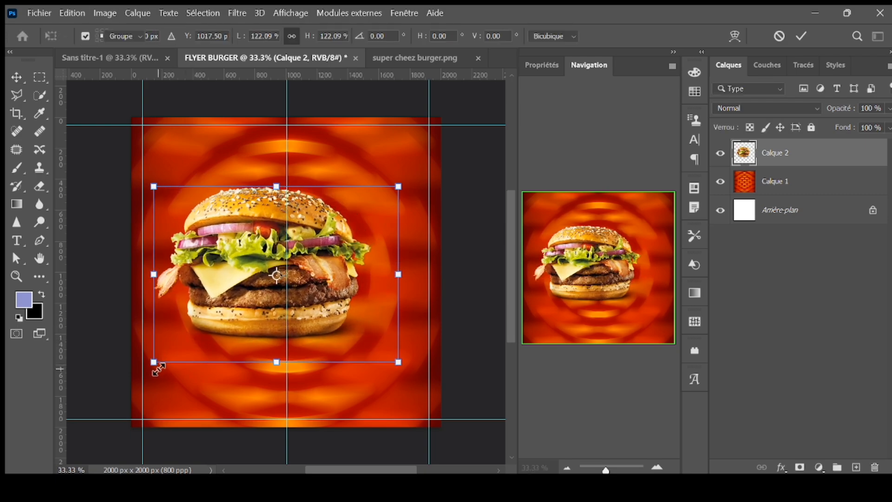
{"action": "left_click_drag", "start_coordinate": [221, 332], "coordinate": [228, 314]}
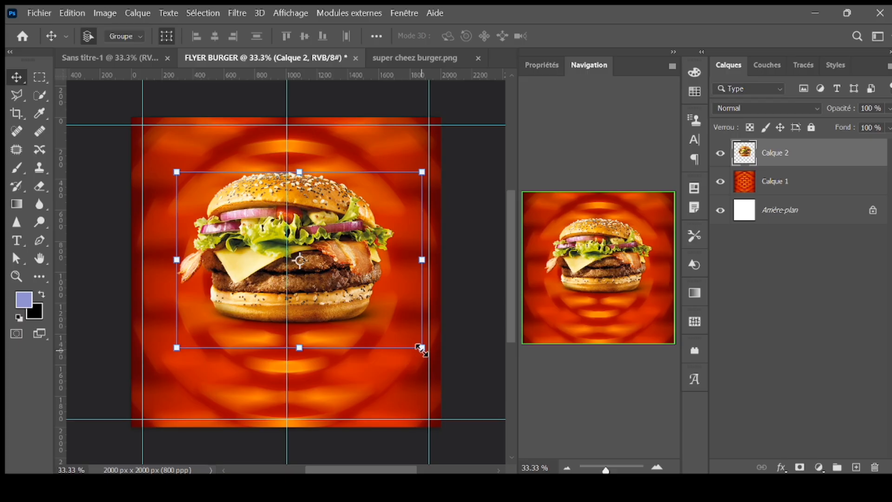
{"action": "left_click_drag", "start_coordinate": [420, 348], "coordinate": [402, 337]}
{"action": "left_click_drag", "start_coordinate": [340, 282], "coordinate": [347, 298]}
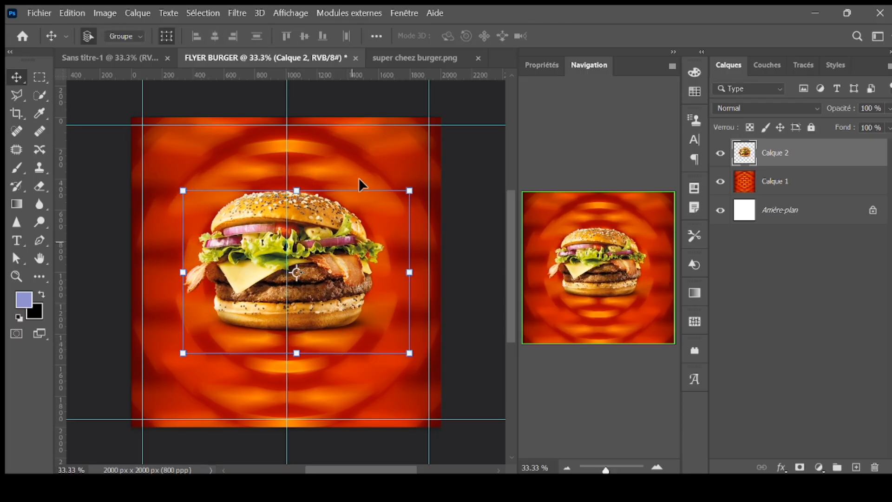
{"action": "left_click", "coordinate": [463, 128]}
- Add a white text layer reading "Burger" to the flyer
{"action": "left_click", "coordinate": [16, 241]}
{"action": "left_click", "coordinate": [213, 378]}
{"action": "type", "text": "Burger"}
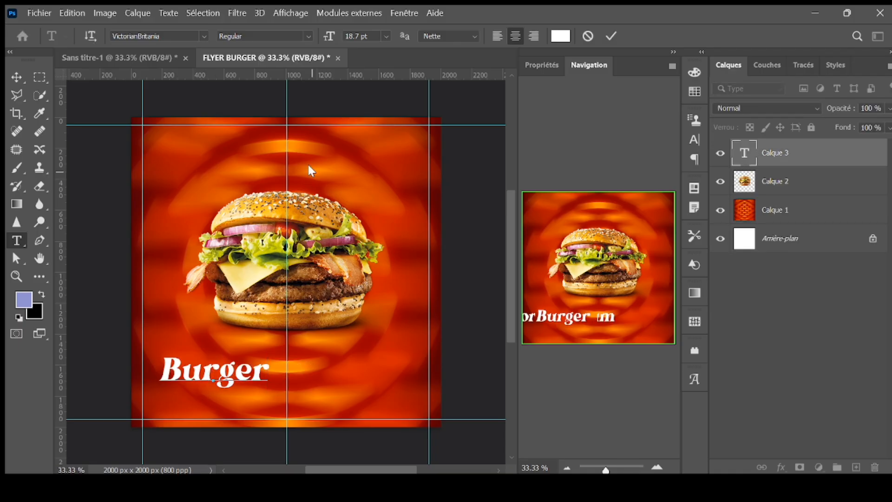
{"action": "left_click", "coordinate": [14, 80]}
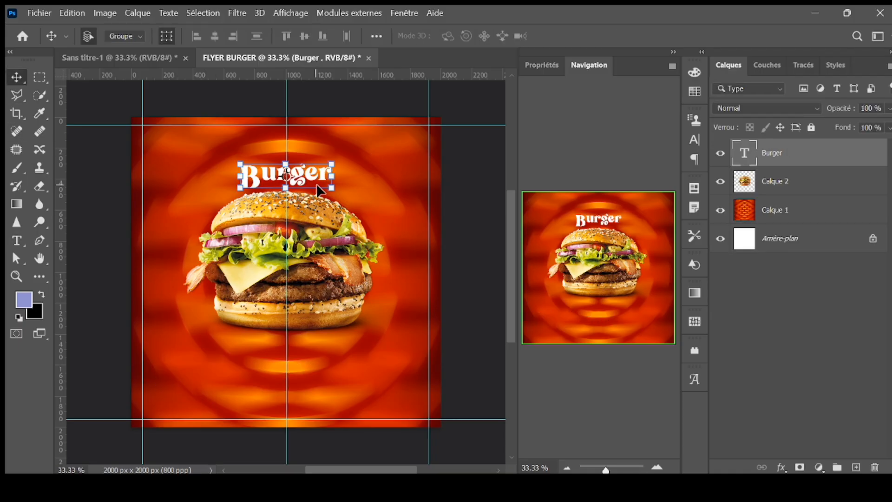
- Scale the Burger text to about 204%, centre it above the burger and place its layer beneath the burger image layer
{"action": "left_click_drag", "start_coordinate": [333, 192], "coordinate": [422, 249]}
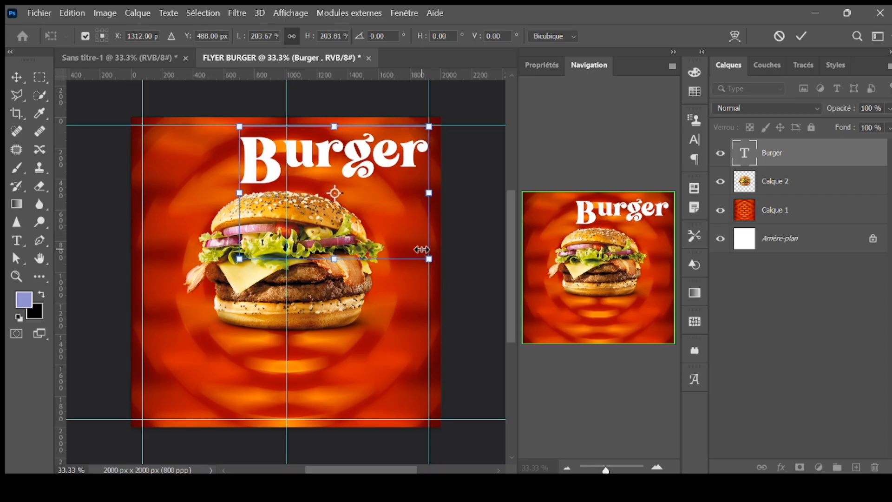
{"action": "left_click_drag", "start_coordinate": [355, 171], "coordinate": [324, 168]}
{"action": "key", "text": "Return"}
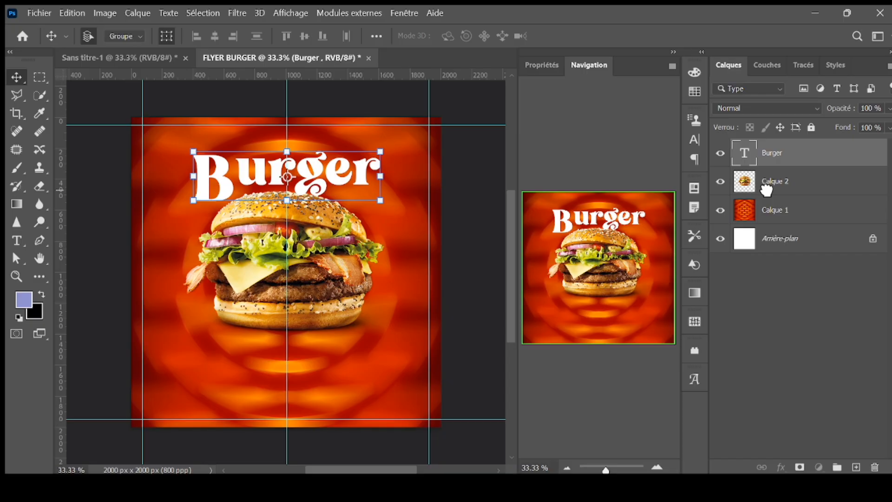
{"action": "left_click_drag", "start_coordinate": [766, 189], "coordinate": [769, 197]}
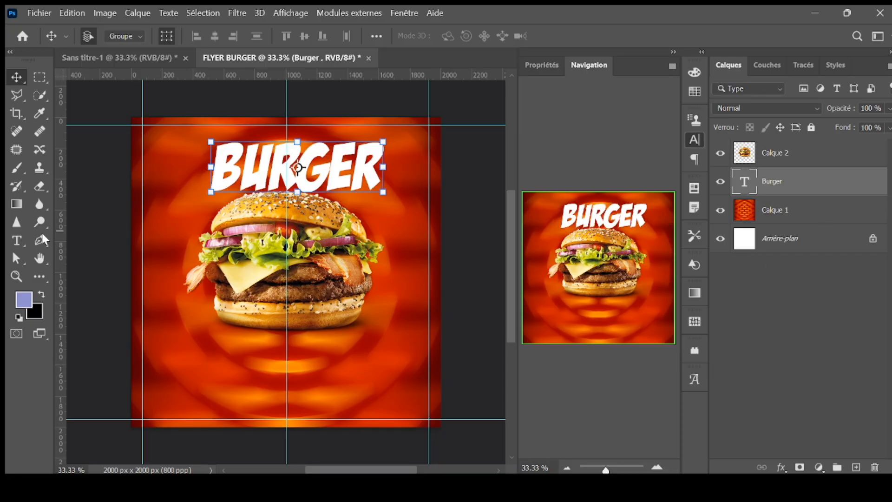
- Retype the letters after the B in the title as "URGER"
{"action": "left_click", "coordinate": [17, 241]}
{"action": "left_click_drag", "start_coordinate": [241, 167], "coordinate": [410, 173]}
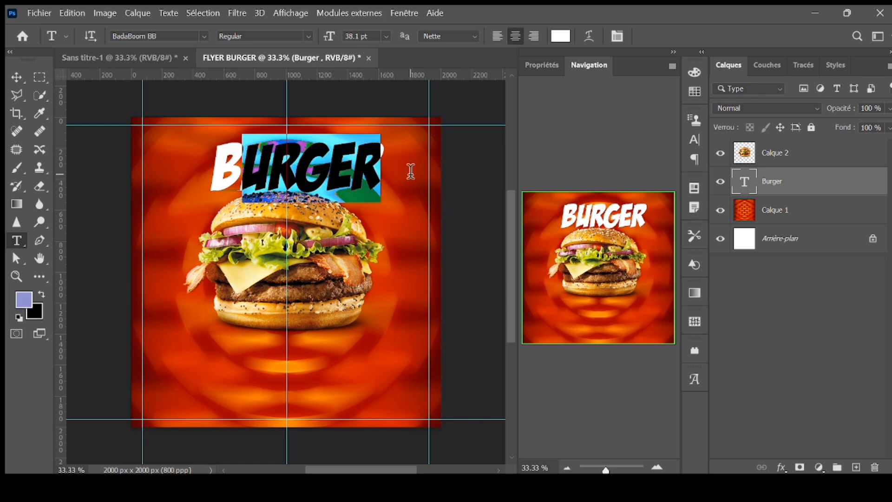
{"action": "type", "text": "U"}
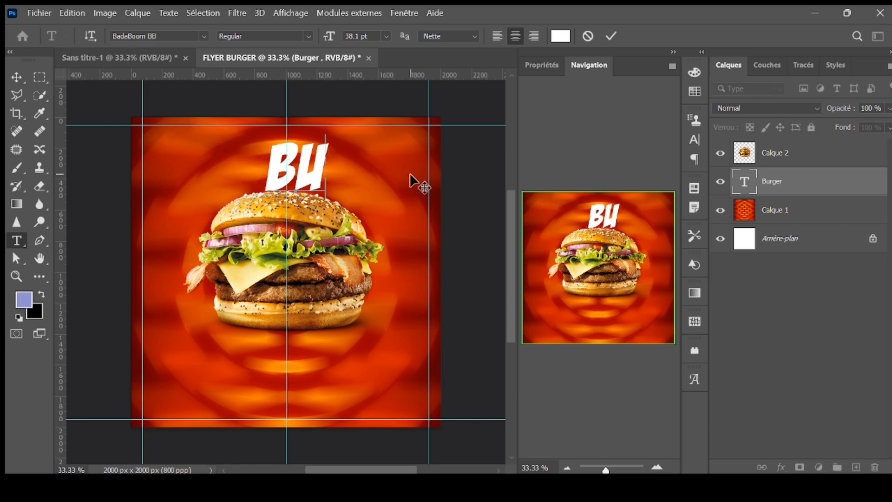
{"action": "type", "text": "RGER"}
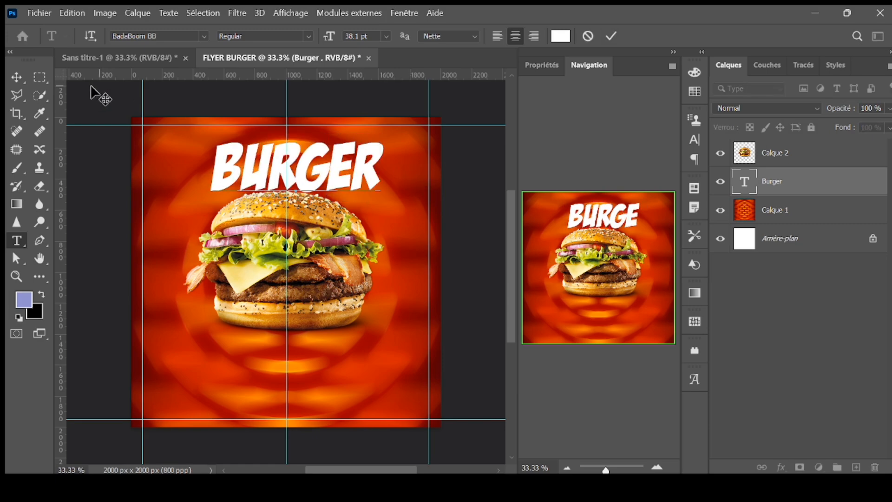
- Centre the BURGER title on the vertical guide above the burger and duplicate its text layer
{"action": "left_click", "coordinate": [16, 80]}
{"action": "mouse_move", "coordinate": [345, 182]}
{"action": "left_mouse_down"}
{"action": "mouse_move", "coordinate": [339, 193]}
{"action": "mouse_move", "coordinate": [330, 183]}
{"action": "left_mouse_up"}
{"action": "key", "text": "ctrl+j"}
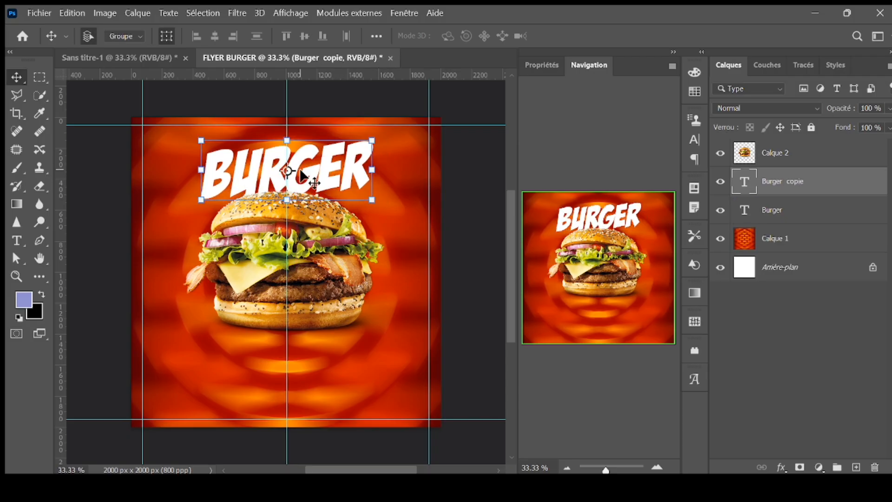
- Apply the "mer" layer style from the Naturel group to the original Burger text layer beneath its copy
{"action": "left_click", "coordinate": [772, 210]}
{"action": "left_click", "coordinate": [835, 65]}
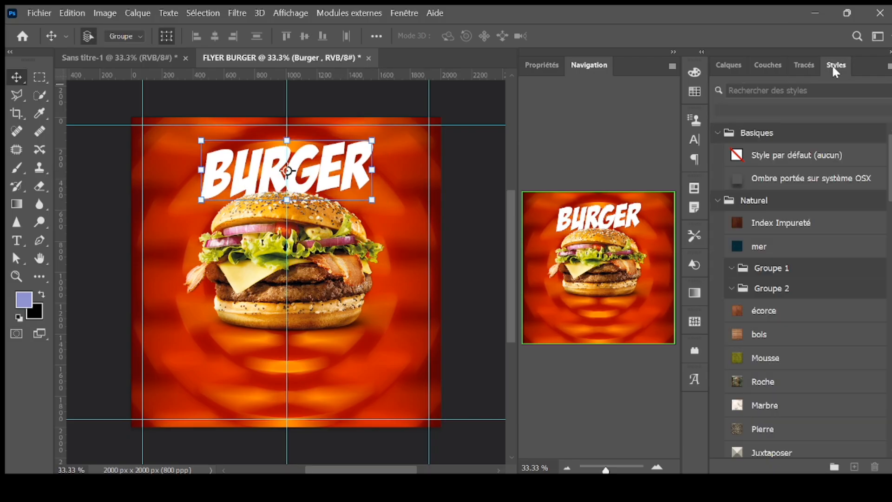
{"action": "left_click", "coordinate": [740, 246]}
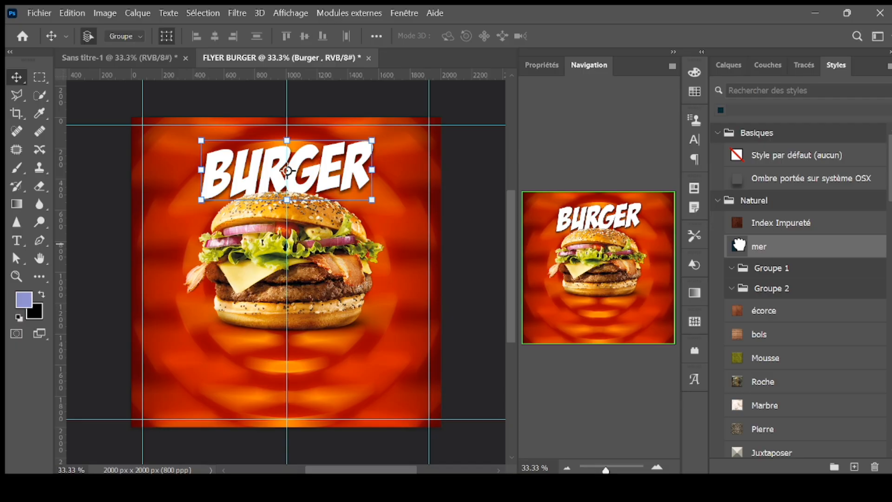
{"action": "left_click", "coordinate": [462, 251]}
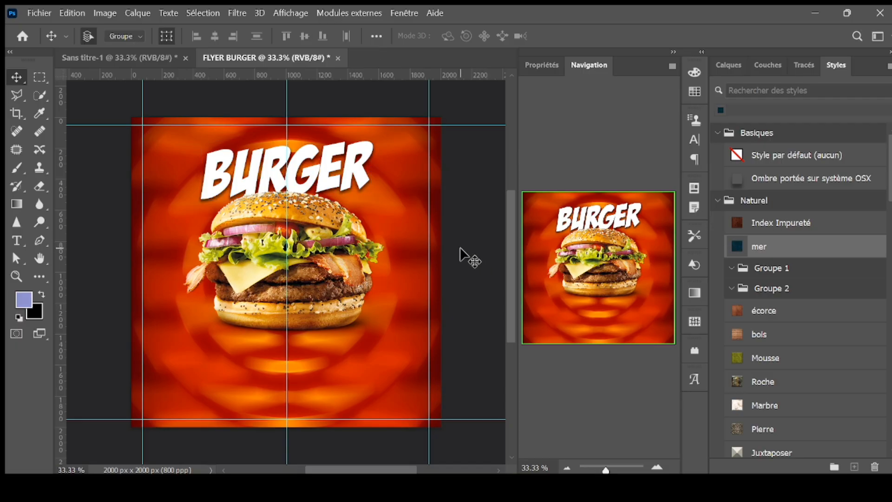
{"action": "left_click", "coordinate": [728, 68]}
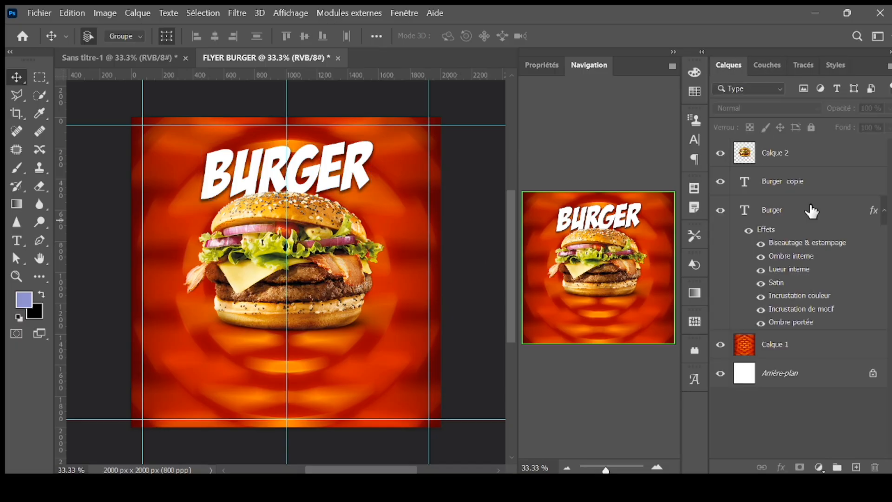
{"action": "left_click", "coordinate": [784, 183]}
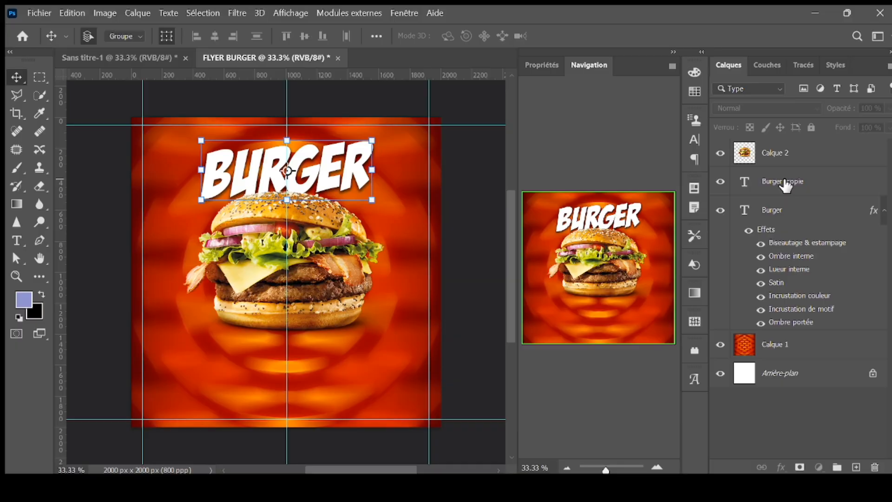
{"action": "left_click", "coordinate": [771, 209]}
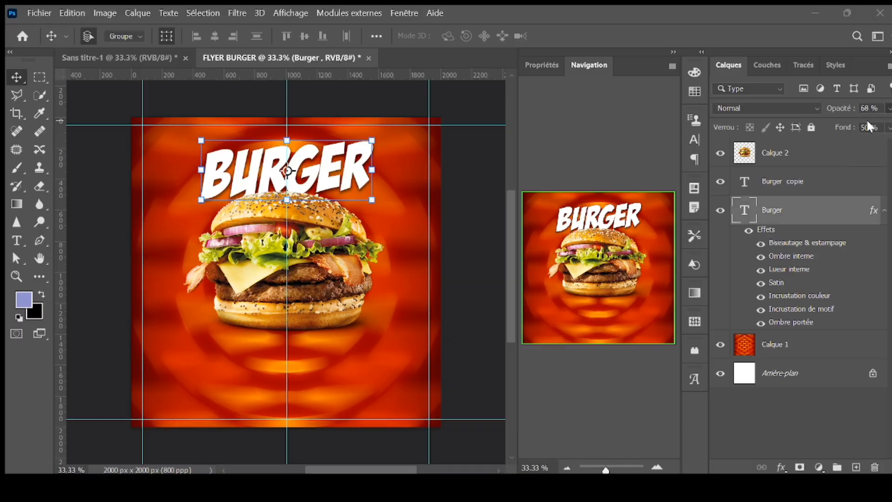
- Move the burger image and both BURGER text layers slightly down, locking the background image layer Calque 1 in between
{"action": "left_click", "coordinate": [345, 291]}
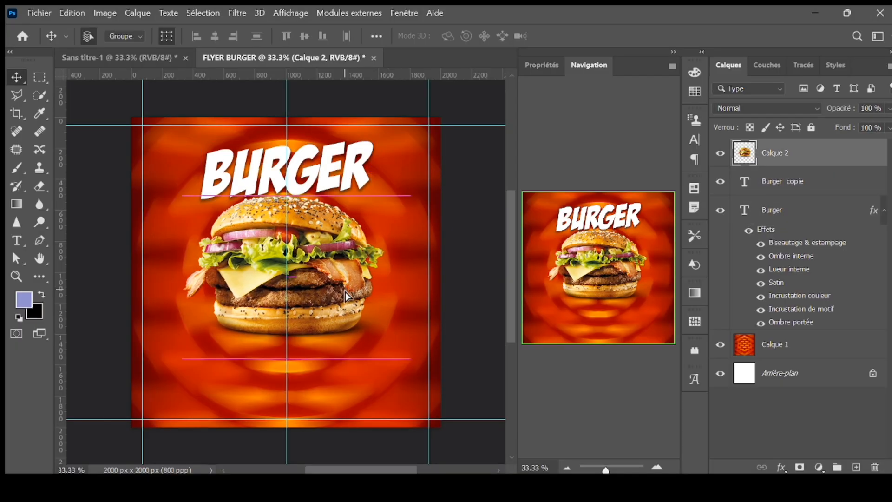
{"action": "left_click_drag", "start_coordinate": [345, 292], "coordinate": [346, 294]}
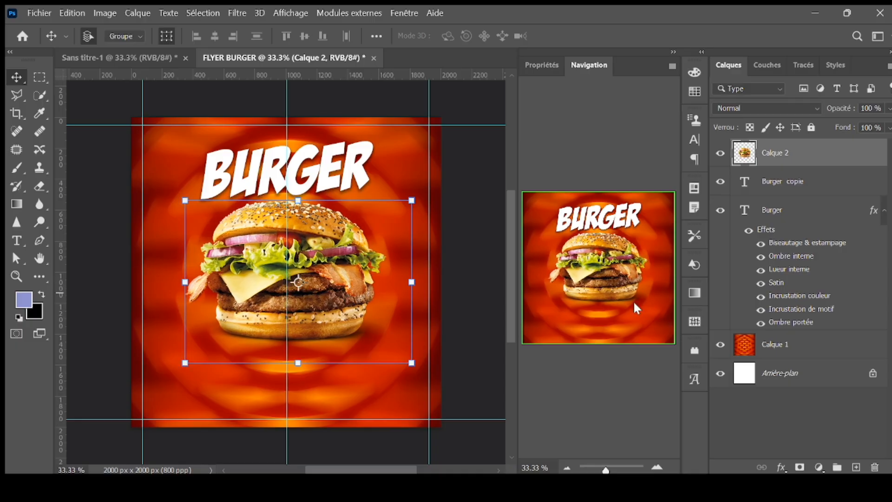
{"action": "left_click", "coordinate": [792, 356]}
{"action": "left_click", "coordinate": [811, 127]}
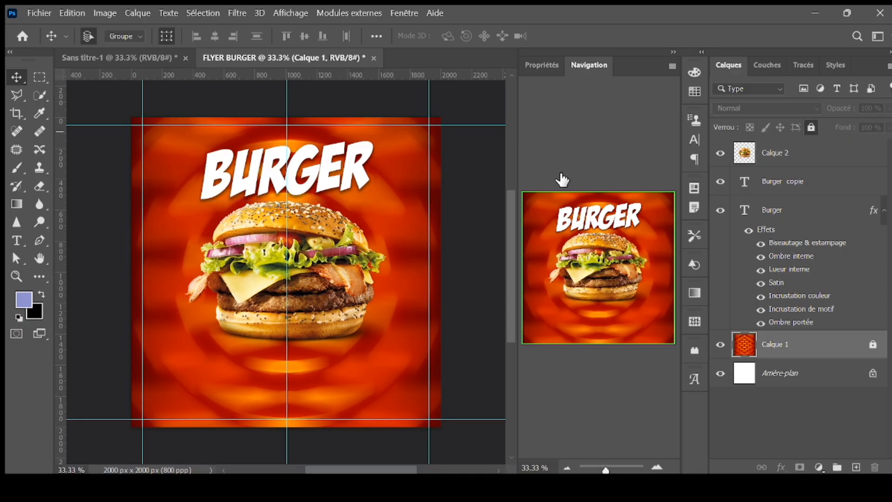
{"action": "left_click", "coordinate": [377, 177]}
{"action": "mouse_move", "coordinate": [377, 177]}
{"action": "left_mouse_down"}
{"action": "mouse_move", "coordinate": [365, 177]}
{"action": "mouse_move", "coordinate": [366, 188]}
{"action": "left_mouse_up"}
- Add a white text layer reading "MDD" below the burger
{"action": "left_click", "coordinate": [17, 240]}
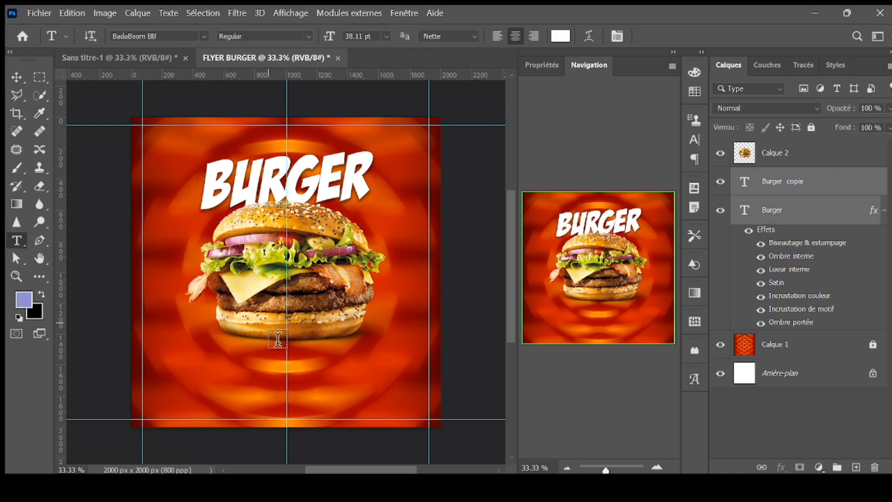
{"action": "left_click", "coordinate": [231, 375]}
{"action": "type", "text": "M"}
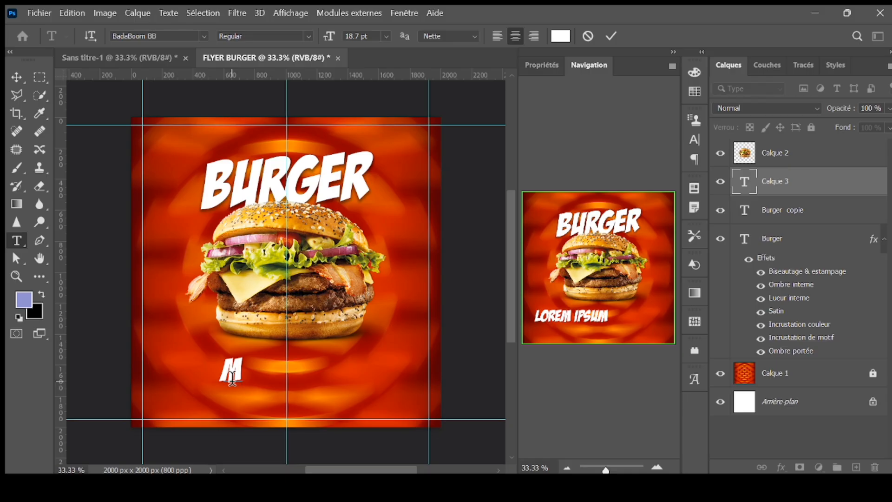
{"action": "type", "text": "DD"}
{"action": "left_click", "coordinate": [13, 82]}
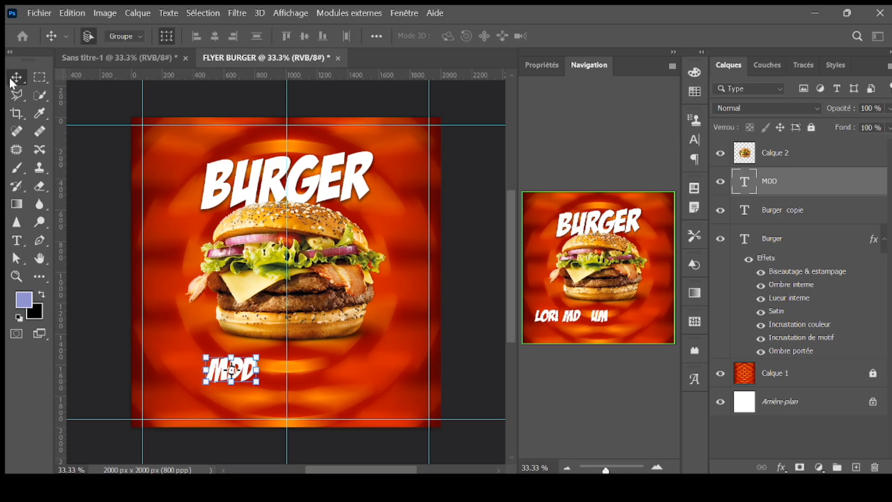
- Move the MDD text to the centre just above the BURGER title and tilt it slightly to match
{"action": "left_click_drag", "start_coordinate": [245, 365], "coordinate": [306, 142]}
{"action": "key", "text": "ctrl+t"}
{"action": "left_click", "coordinate": [454, 315]}
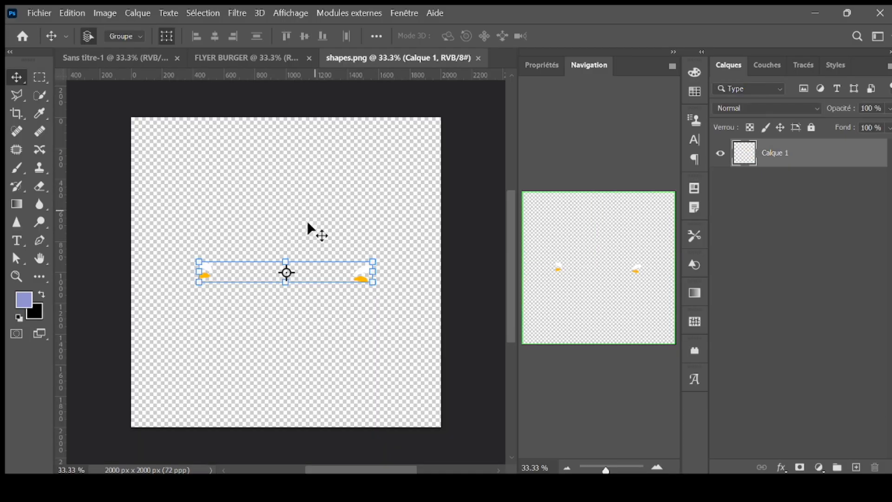
- Bring the accent marks from shapes.png into the flyer, set them around the title rotated about -4.5°, and close shapes.png
{"action": "left_click_drag", "start_coordinate": [361, 271], "coordinate": [338, 166]}
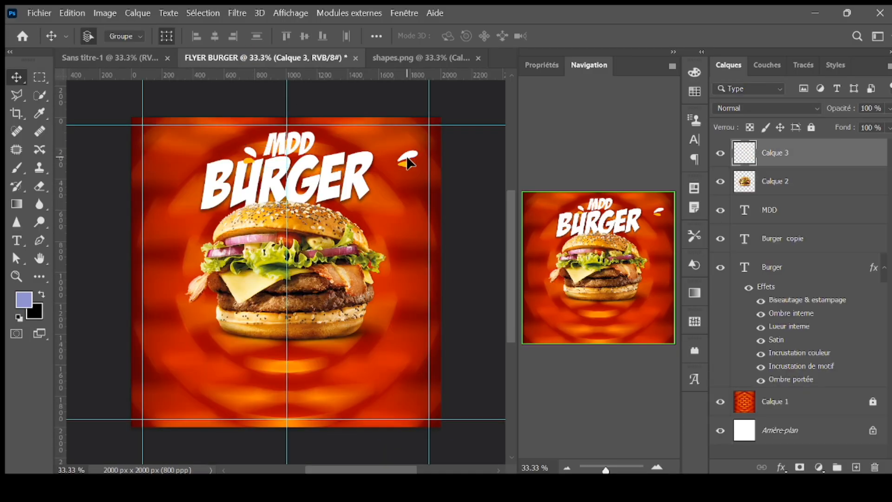
{"action": "left_click_drag", "start_coordinate": [407, 161], "coordinate": [392, 125]}
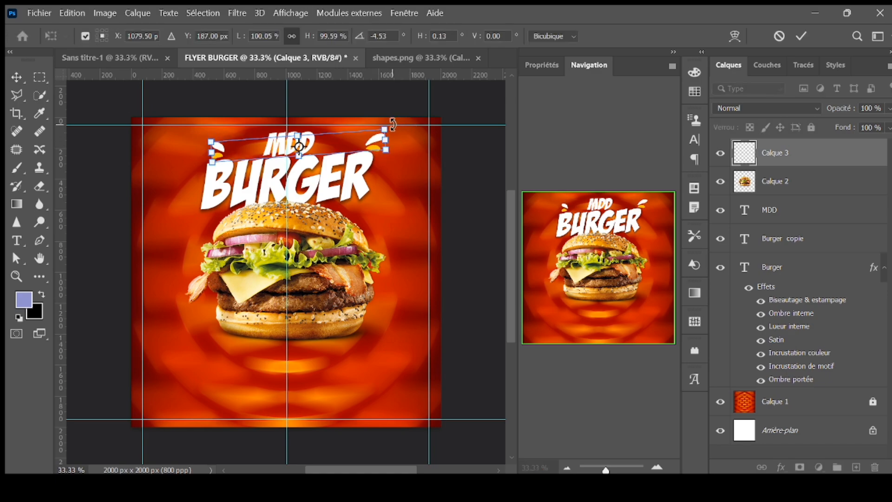
{"action": "key", "text": "Return"}
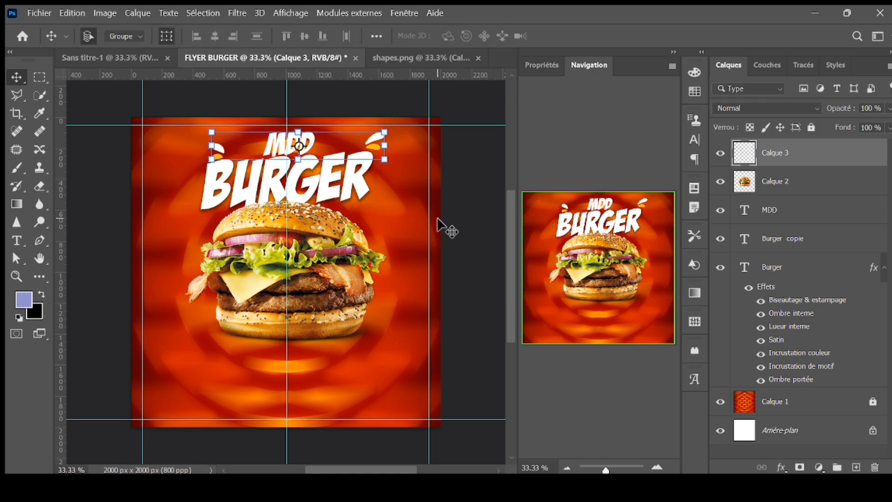
{"action": "left_click", "coordinate": [437, 216]}
{"action": "left_click", "coordinate": [478, 57]}
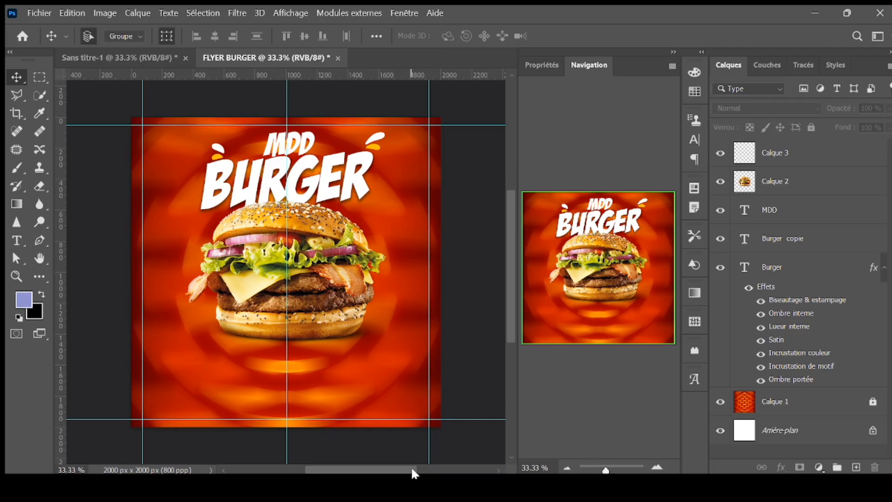
- Place the tomato slice image in the flyer, shrink it and position it beside the burger's lower right edge
{"action": "left_click_drag", "start_coordinate": [412, 469], "coordinate": [393, 331]}
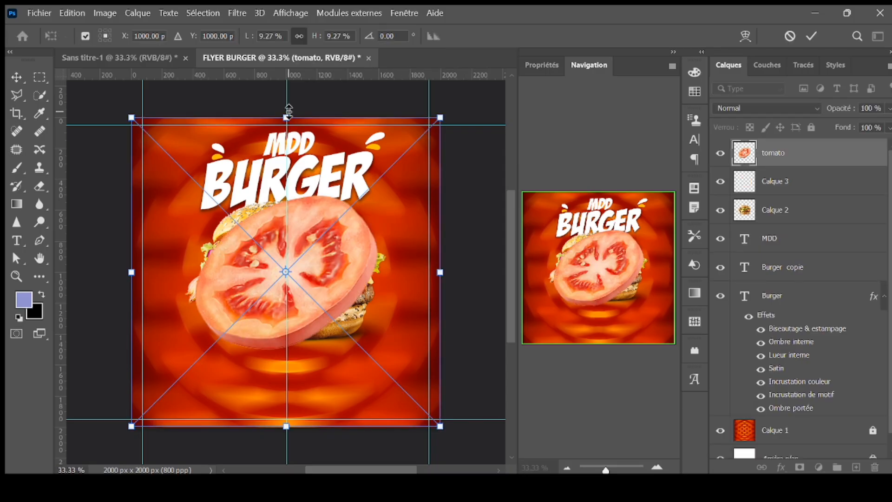
{"action": "left_click_drag", "start_coordinate": [287, 115], "coordinate": [288, 311]}
{"action": "key", "text": "Return"}
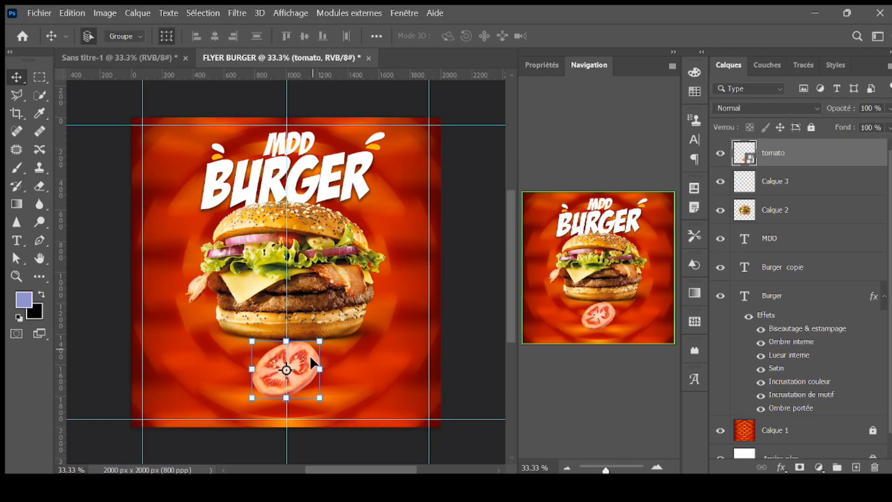
{"action": "left_click_drag", "start_coordinate": [298, 364], "coordinate": [413, 318]}
{"action": "left_click_drag", "start_coordinate": [319, 317], "coordinate": [358, 319]}
{"action": "key", "text": "Return"}
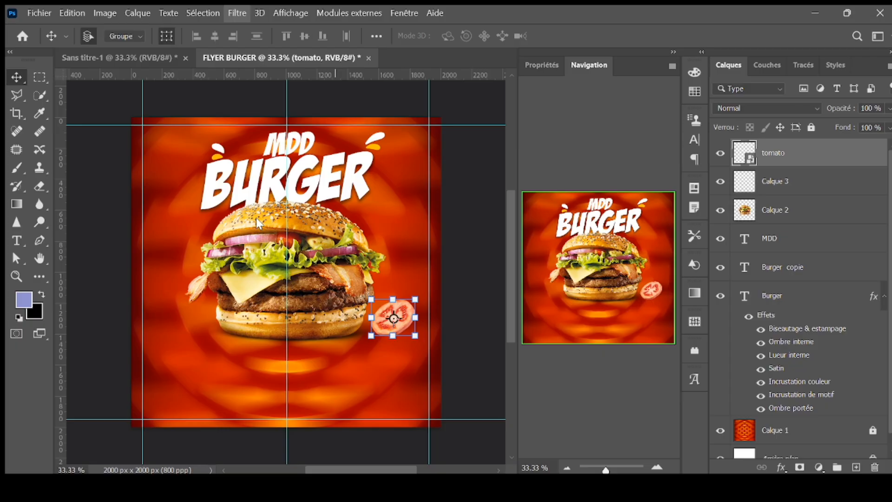
- Apply the Flou directionnel filter to the tomato slice and put a duplicate of it at the flyer's left edge
{"action": "left_click", "coordinate": [449, 274]}
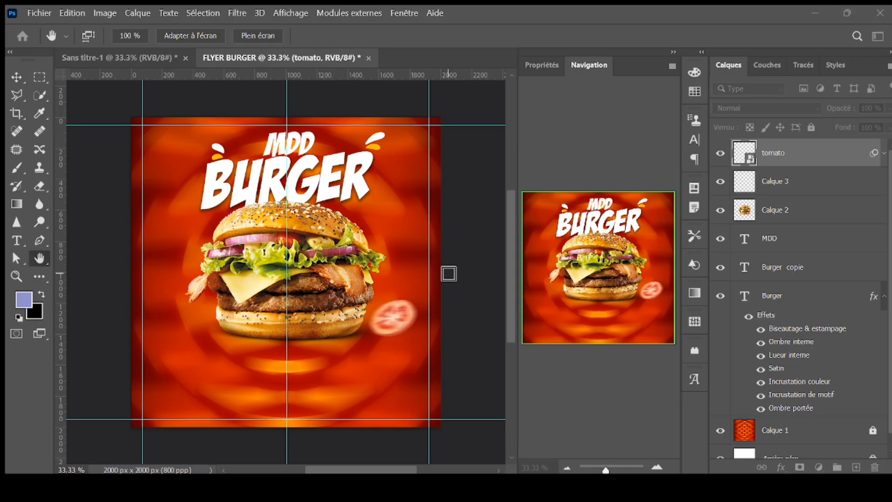
{"action": "key", "text": "Return"}
{"action": "left_click_drag", "start_coordinate": [406, 312], "coordinate": [139, 230]}
{"action": "key", "text": "ctrl+j"}
- Move the original tomato slice onto the burger's lower right edge and its copy onto the burger's left side
{"action": "left_click", "coordinate": [363, 325]}
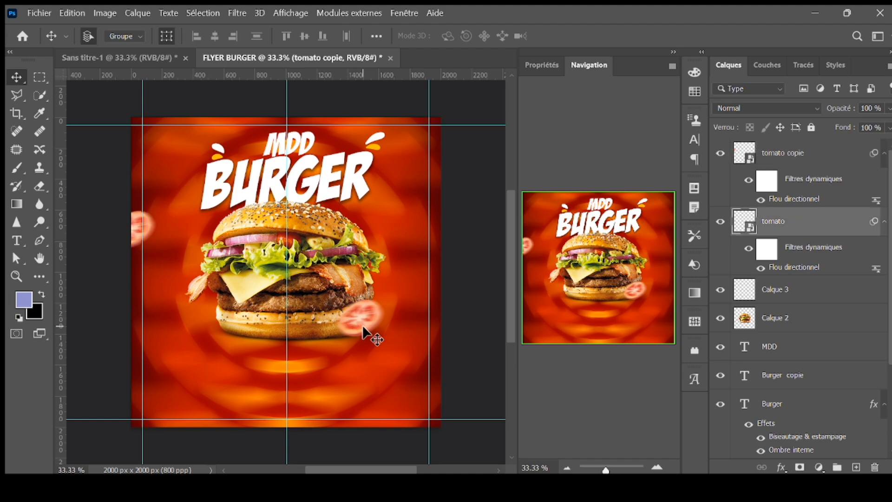
{"action": "mouse_move", "coordinate": [362, 324]}
{"action": "left_mouse_down"}
{"action": "mouse_move", "coordinate": [414, 284]}
{"action": "mouse_move", "coordinate": [434, 241]}
{"action": "mouse_move", "coordinate": [364, 333]}
{"action": "left_mouse_up"}
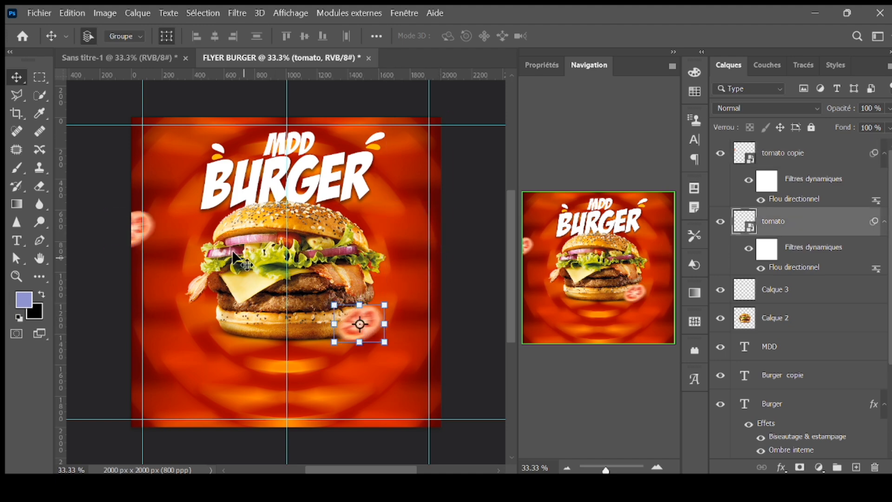
{"action": "left_click_drag", "start_coordinate": [154, 232], "coordinate": [233, 284]}
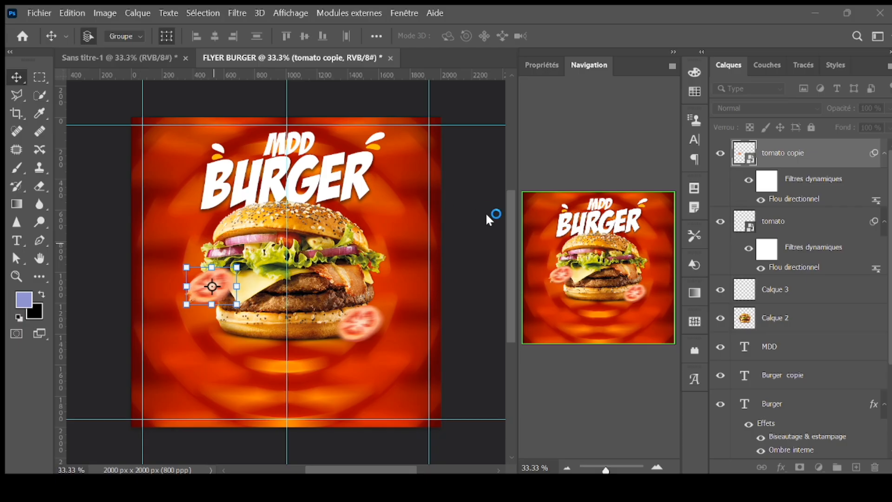
- Send the tomato copy behind the burger layer and shift it left and up so it peeks out beside the lettuce
{"action": "key", "text": "ctrl+t"}
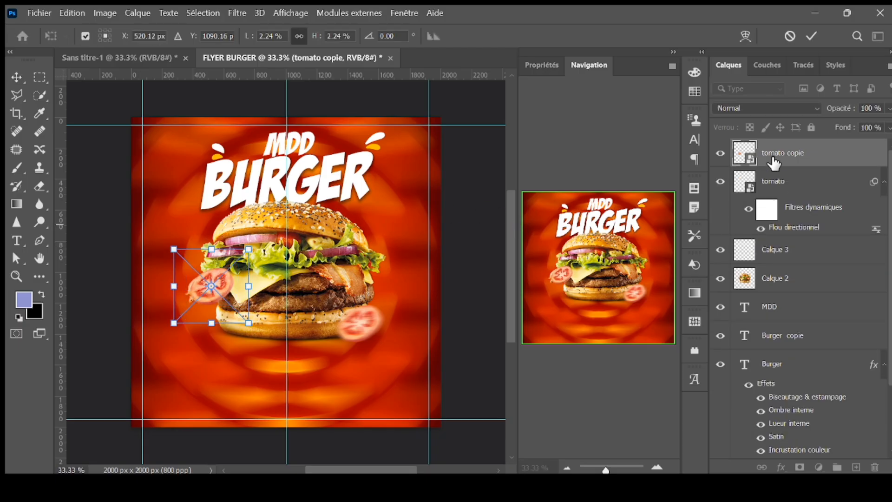
{"action": "left_click_drag", "start_coordinate": [773, 158], "coordinate": [764, 351]}
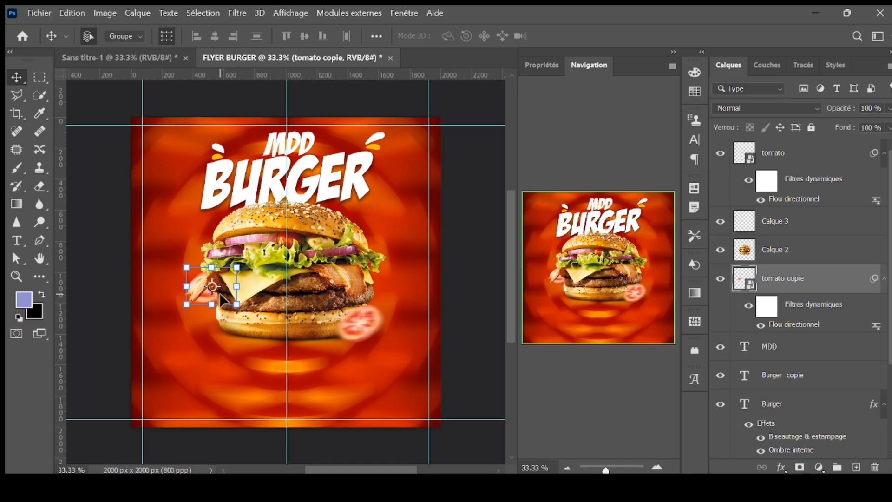
{"action": "key", "text": "shift+Left"}
{"action": "key", "text": "shift+Left"}
{"action": "key", "text": "shift+Left"}
{"action": "key", "text": "shift+Left"}
{"action": "key", "text": "shift+Left"}
{"action": "key", "text": "shift+Left"}
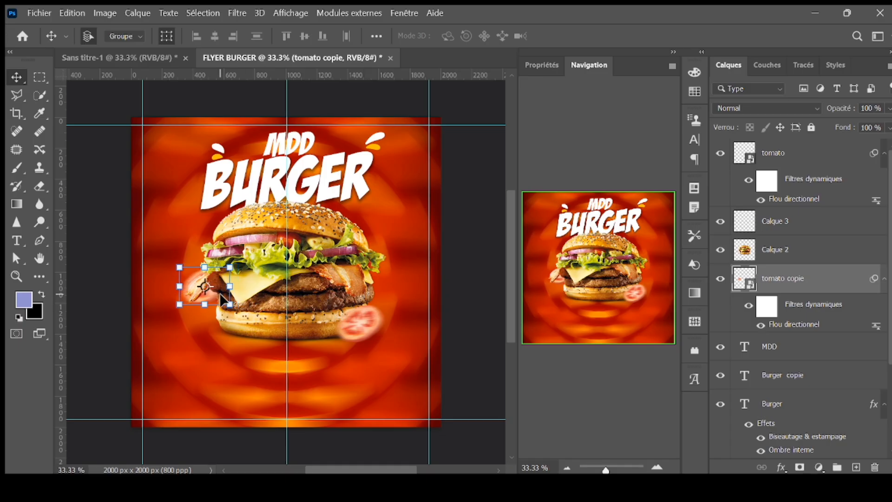
{"action": "key", "text": "shift+Left"}
{"action": "key", "text": "shift+Left"}
{"action": "key", "text": "shift+Left"}
{"action": "key", "text": "shift+Left"}
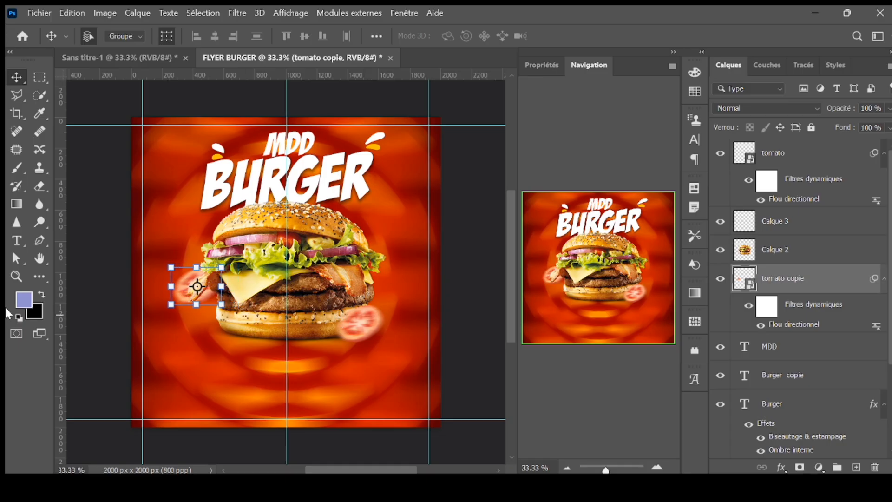
{"action": "left_click_drag", "start_coordinate": [188, 275], "coordinate": [188, 253]}
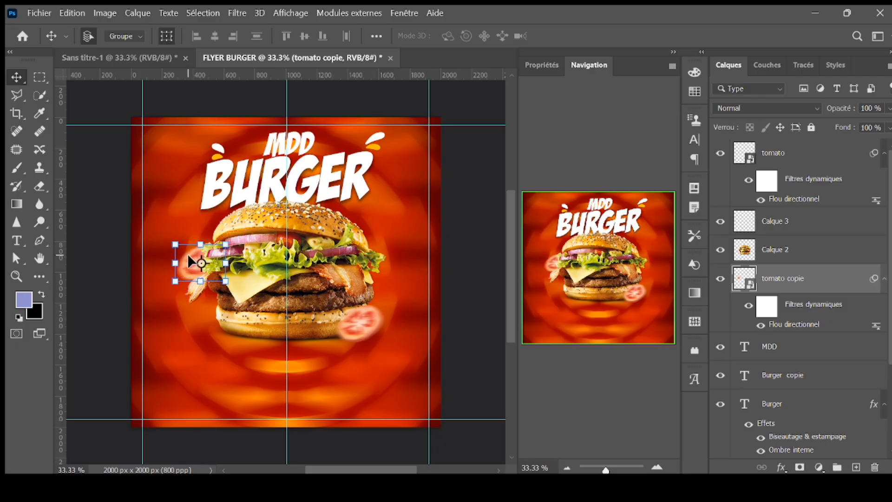
- Place the Fire image behind the burger and set its blend mode to Superposition
{"action": "left_click", "coordinate": [484, 387]}
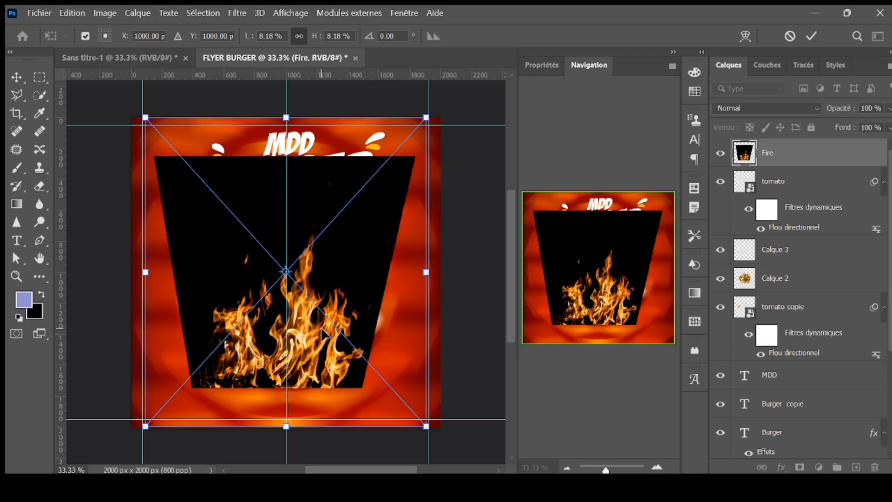
{"action": "key", "text": "Return"}
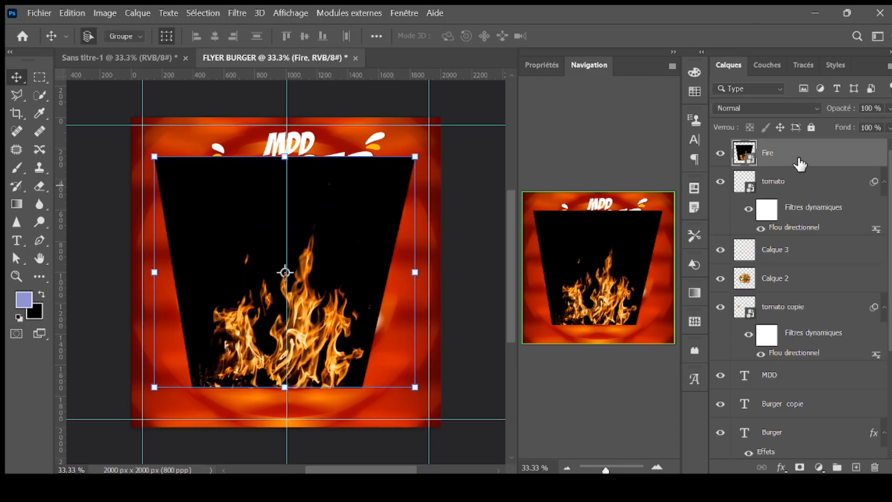
{"action": "left_click_drag", "start_coordinate": [798, 167], "coordinate": [796, 291]}
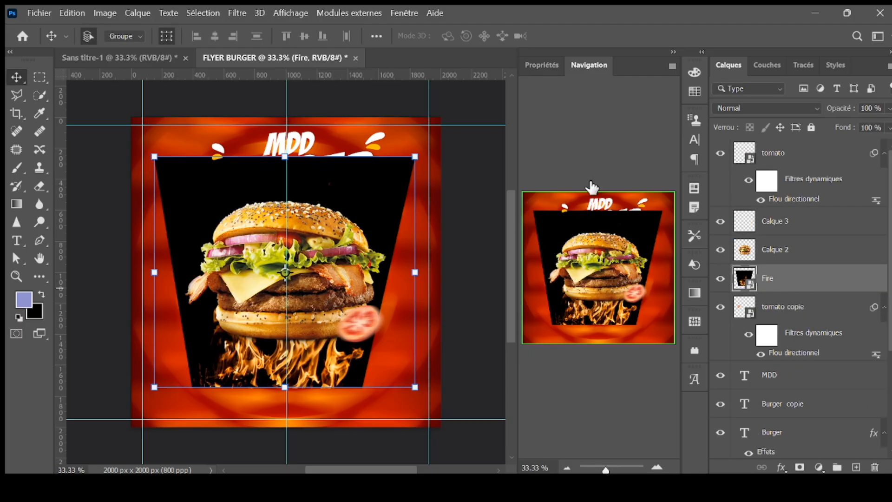
{"action": "left_click", "coordinate": [748, 107]}
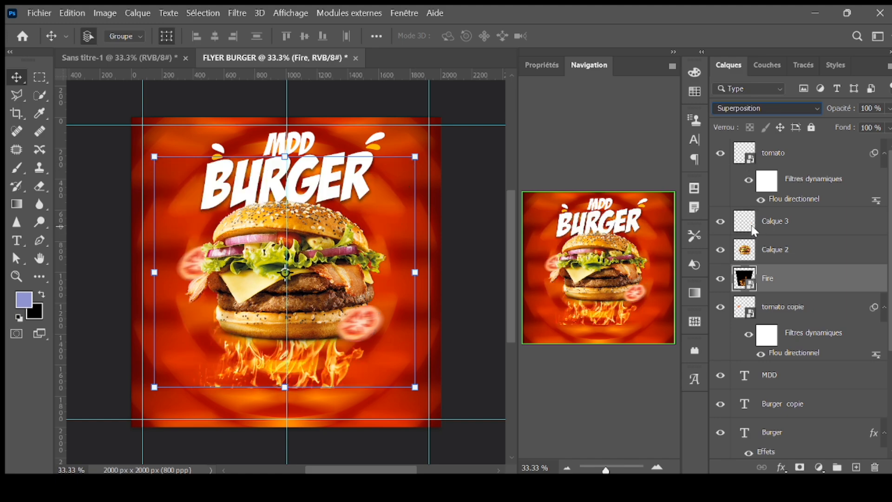
- Move the flames up behind the top of the burger and the title, and apply the Flou directionnel filter to them
{"action": "left_click_drag", "start_coordinate": [315, 369], "coordinate": [326, 246]}
{"action": "key", "text": "ctrl+t"}
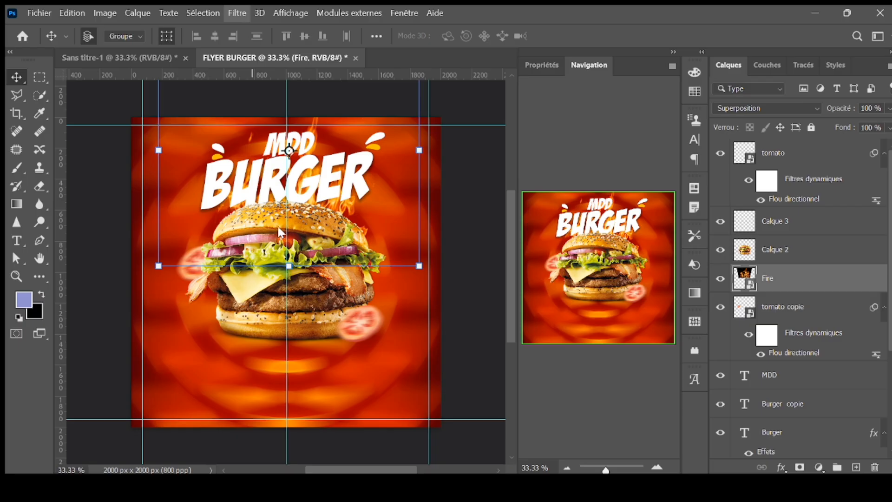
{"action": "key", "text": "Return"}
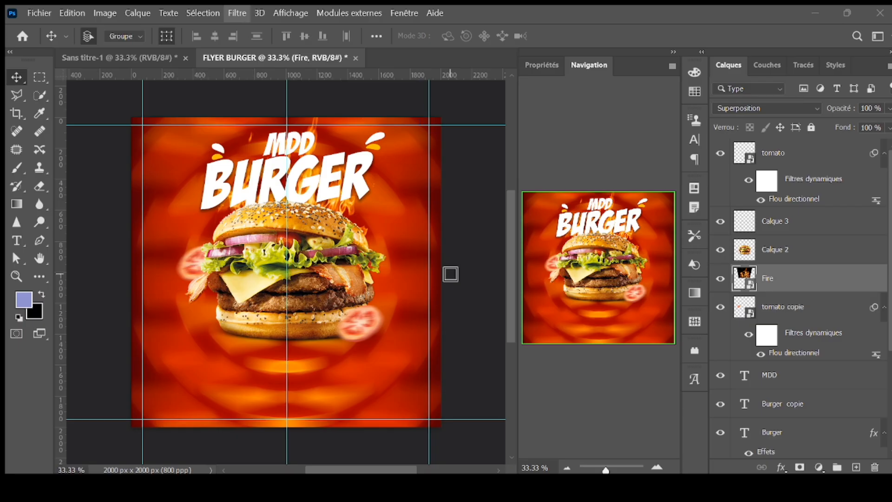
{"action": "key", "text": "h"}
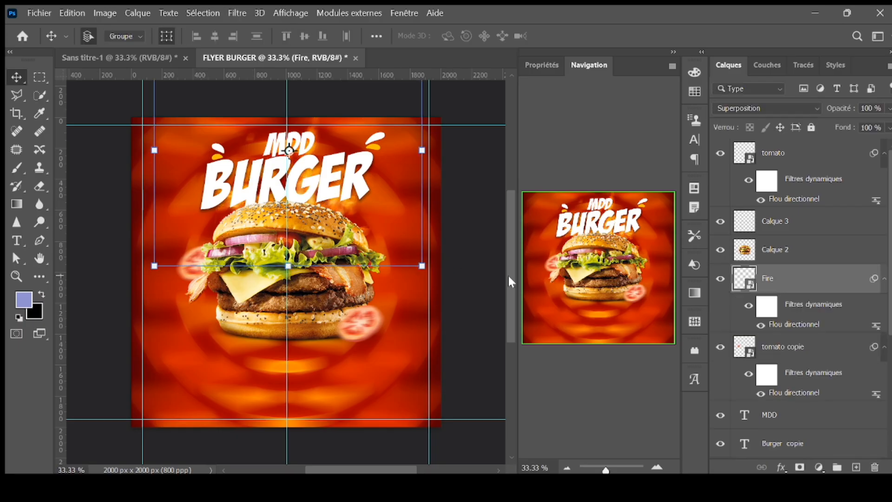
{"action": "mouse_move", "coordinate": [351, 210]}
{"action": "left_mouse_down"}
{"action": "mouse_move", "coordinate": [384, 217]}
{"action": "mouse_move", "coordinate": [344, 187]}
{"action": "mouse_move", "coordinate": [345, 196]}
{"action": "left_mouse_up"}
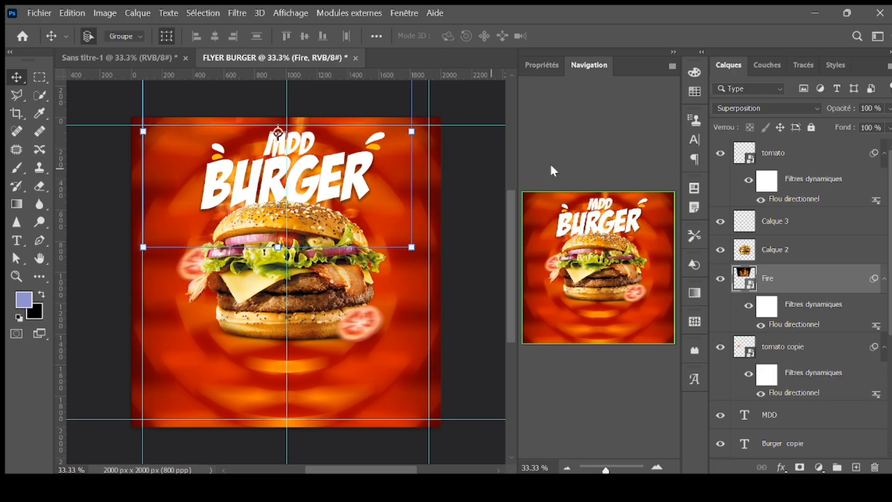
- Reorder the layers so that Fire lies beneath the Burger title layer and just above Calque 1
{"action": "left_click_drag", "start_coordinate": [789, 297], "coordinate": [777, 331]}
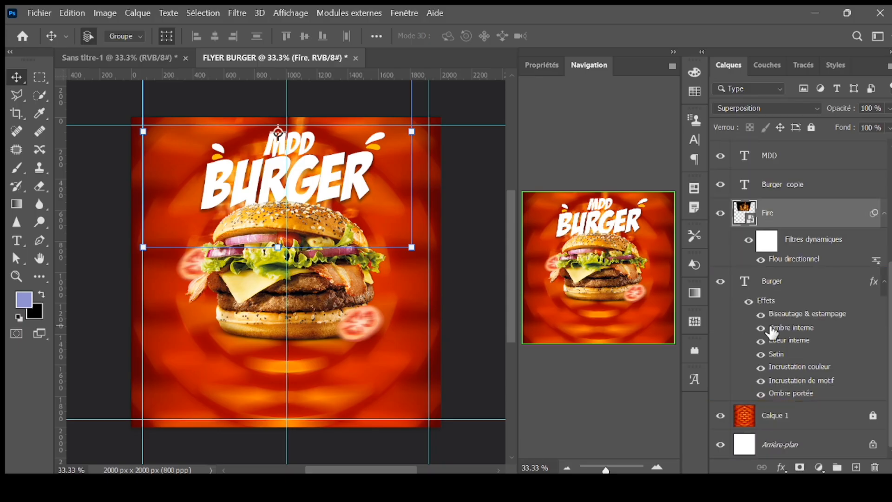
{"action": "left_click_drag", "start_coordinate": [776, 292], "coordinate": [755, 209]}
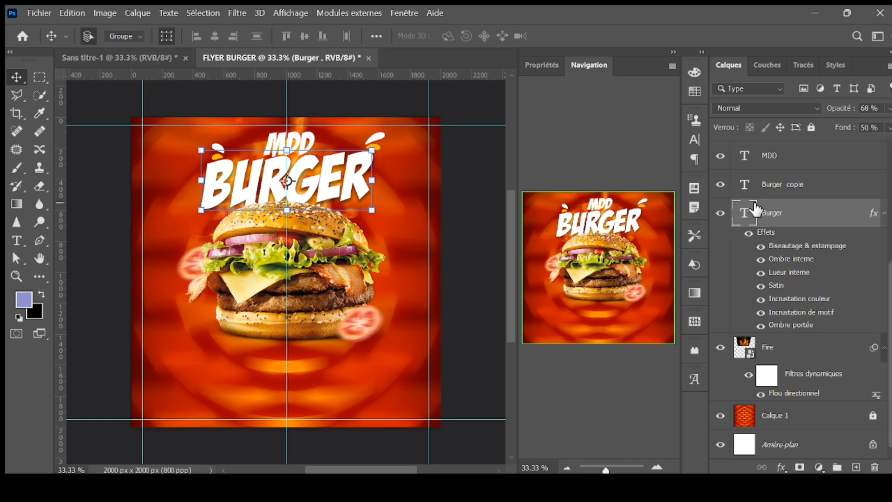
{"action": "left_click", "coordinate": [483, 324]}
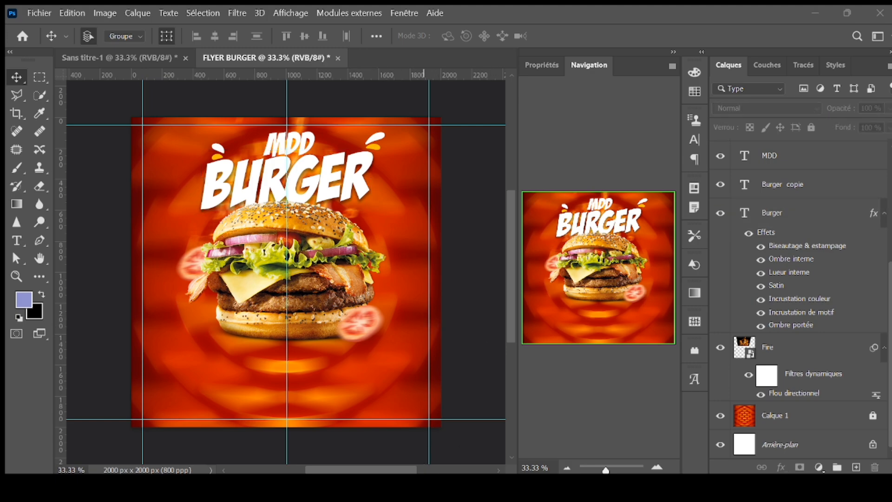
- Place the tree leaves image small beside the burger's upper right, with Flou directionnel applied and a copy left of the title
{"action": "key", "text": "Return"}
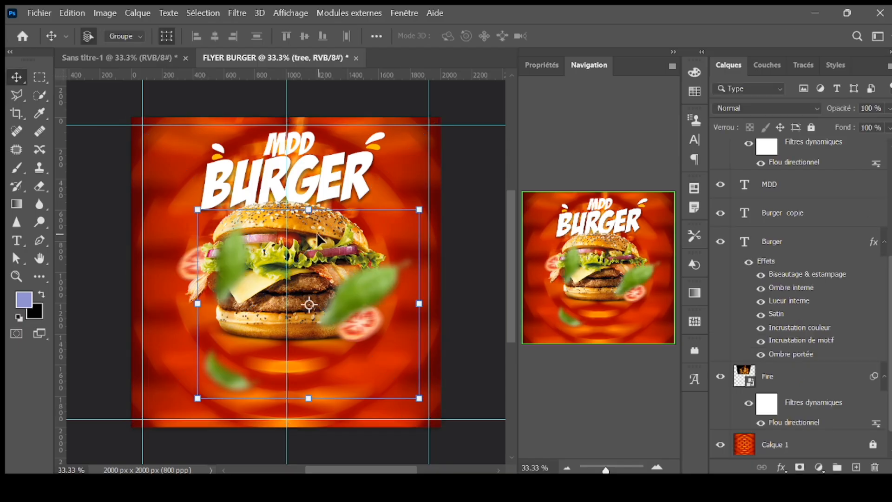
{"action": "key", "text": "ctrl+t"}
{"action": "left_click_drag", "start_coordinate": [310, 210], "coordinate": [320, 278]}
{"action": "left_click_drag", "start_coordinate": [298, 187], "coordinate": [304, 317]}
{"action": "left_click_drag", "start_coordinate": [306, 460], "coordinate": [250, 395]}
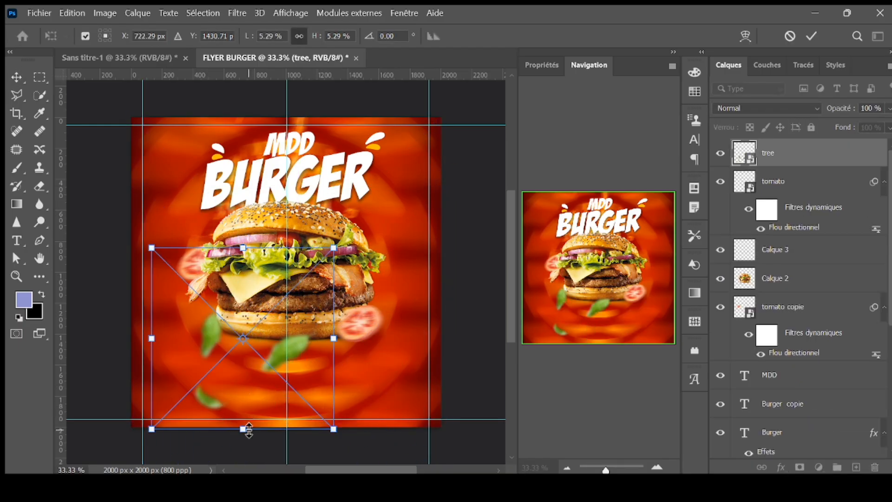
{"action": "left_click_drag", "start_coordinate": [249, 430], "coordinate": [245, 318]}
{"action": "key", "text": "Return"}
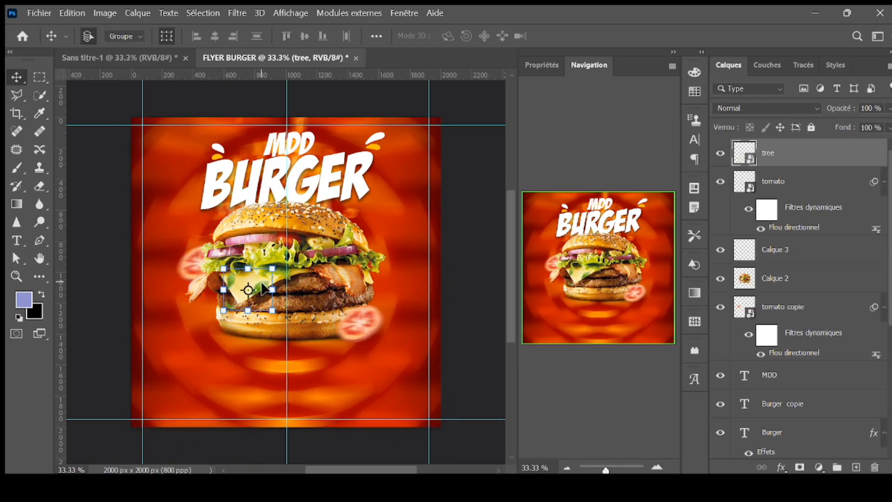
{"action": "left_click_drag", "start_coordinate": [263, 289], "coordinate": [414, 221]}
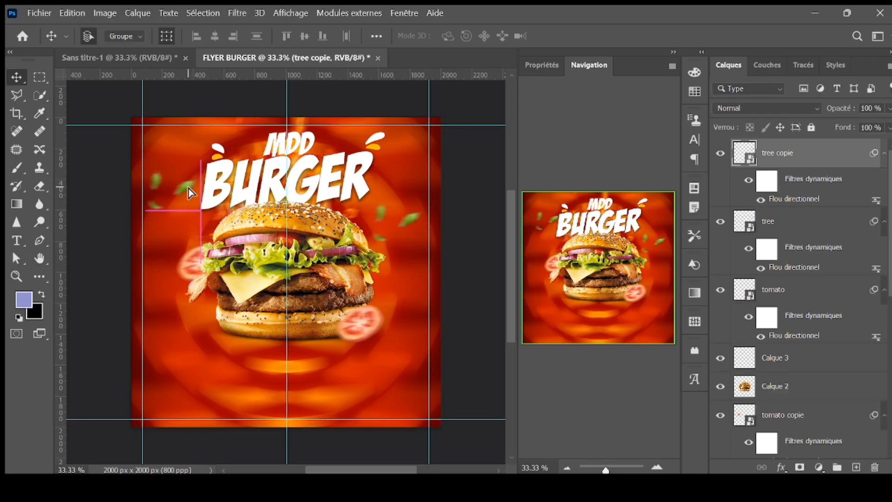
- Draw a wide white bar with rounded ends near the flyer's bottom edge and centre it horizontally
{"action": "key", "text": "u"}
{"action": "left_click_drag", "start_coordinate": [193, 400], "coordinate": [347, 419]}
{"action": "left_click_drag", "start_coordinate": [552, 286], "coordinate": [570, 305]}
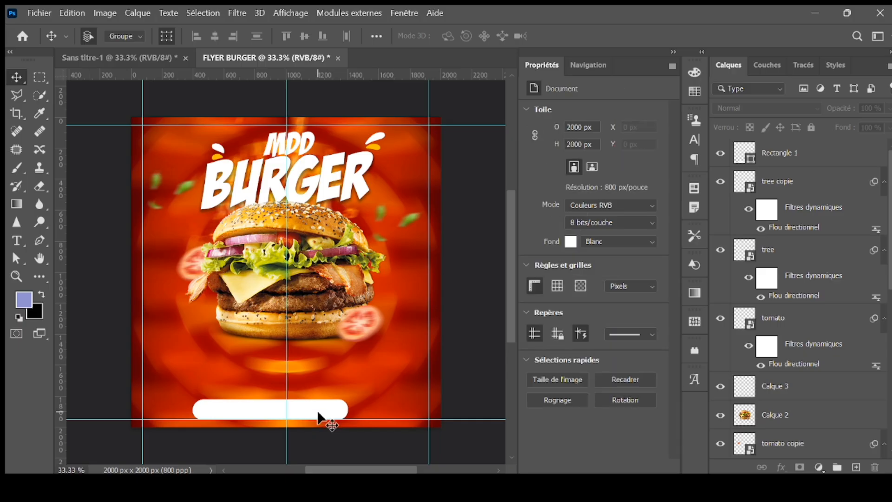
{"action": "mouse_move", "coordinate": [324, 419]}
{"action": "left_mouse_down"}
{"action": "mouse_move", "coordinate": [336, 413]}
{"action": "mouse_move", "coordinate": [334, 422]}
{"action": "left_mouse_up"}
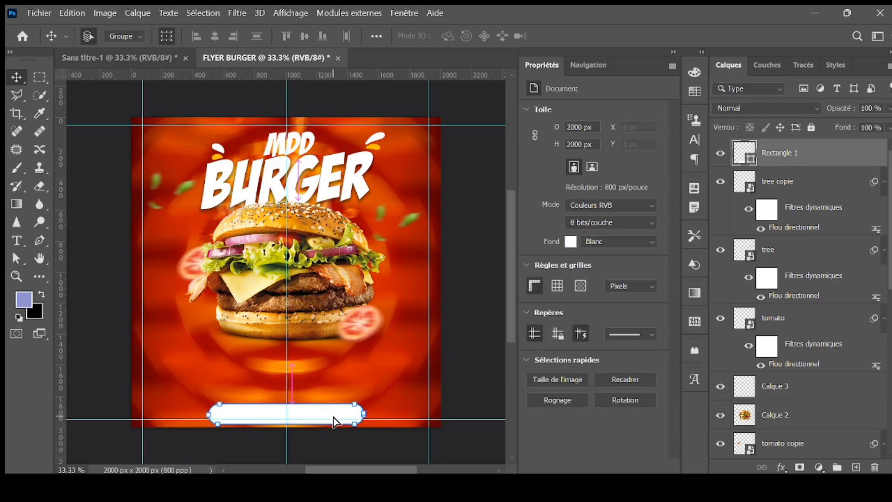
- Add the text "MDD RESTO" in black at the centre of the flyer's bottom edge
{"action": "key", "text": "t"}
{"action": "left_click", "coordinate": [176, 377]}
{"action": "type", "text": "MDD RESTE"}
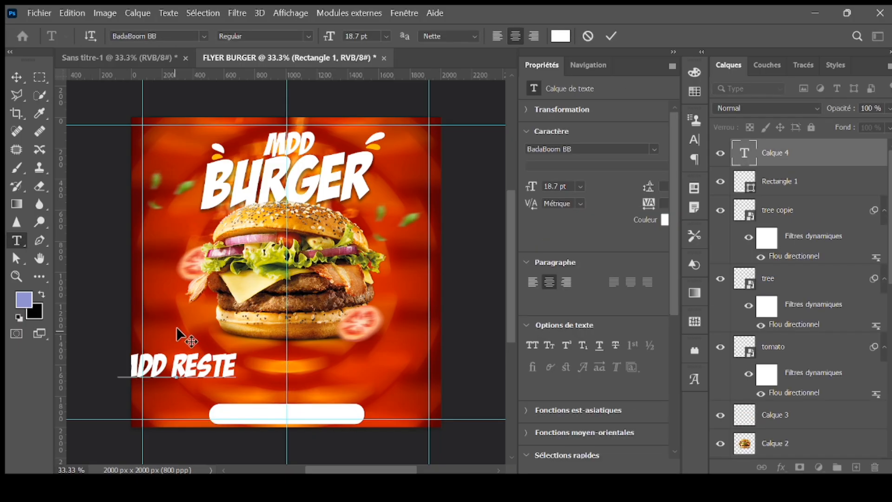
{"action": "key", "text": "BackSpace"}
{"action": "type", "text": "O"}
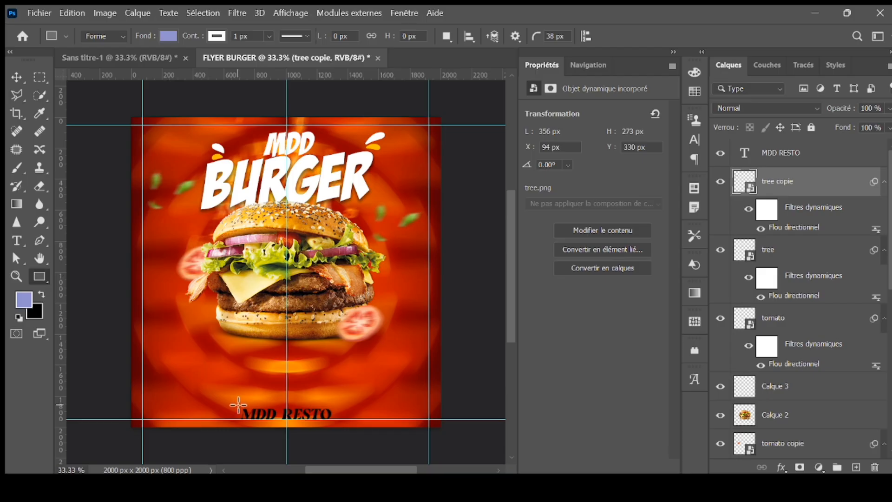
- Draw a white 626 × 97 px rounded rectangle behind the MDD RESTO text and nudge it down and slightly right
{"action": "left_click_drag", "start_coordinate": [238, 405], "coordinate": [335, 420]}
{"action": "left_click", "coordinate": [14, 80]}
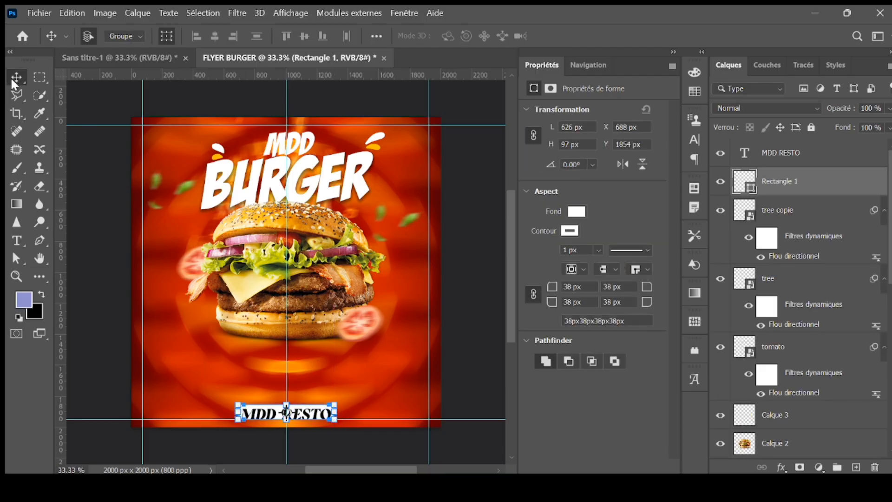
{"action": "key", "text": "Down"}
{"action": "key", "text": "Down"}
{"action": "key", "text": "Down"}
{"action": "key", "text": "Down"}
{"action": "key", "text": "Down"}
{"action": "key", "text": "Down"}
{"action": "key", "text": "Down"}
{"action": "key", "text": "Down"}
{"action": "key", "text": "Down"}
{"action": "key", "text": "Down"}
{"action": "key", "text": "Down"}
{"action": "key", "text": "Down"}
{"action": "key", "text": "Right"}
{"action": "key", "text": "Right"}
{"action": "key", "text": "Right"}
{"action": "left_click", "coordinate": [338, 417]}
{"action": "left_click", "coordinate": [333, 415]}
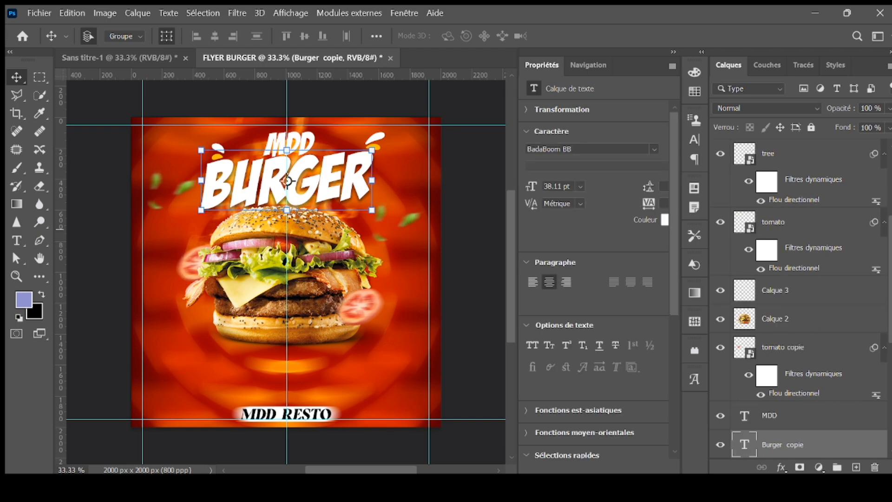
- Nudge the MDD text slightly down and right, closer to the BURGER title
{"action": "scroll", "coordinate": [776, 374], "scroll_direction": "down", "scroll_amount": 2}
{"action": "left_click", "coordinate": [771, 309]}
{"action": "key", "text": "ctrl+t"}
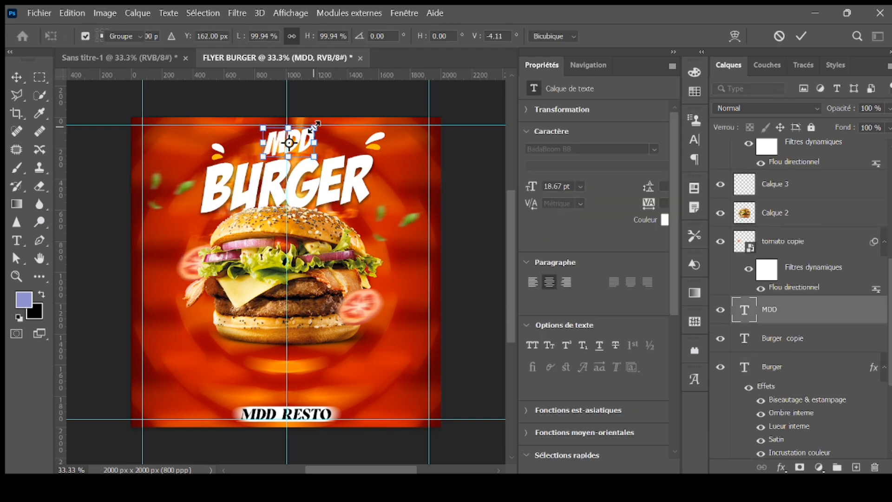
{"action": "key", "text": "Return"}
{"action": "key", "text": "shift+Down"}
{"action": "key", "text": "shift+Down"}
{"action": "key", "text": "shift+Right"}
{"action": "key", "text": "shift+Right"}
- Move the leaf cluster beside the burger's upper right down to the flyer's right edge
{"action": "left_click", "coordinate": [375, 139]}
{"action": "left_click_drag", "start_coordinate": [411, 218], "coordinate": [450, 284]}
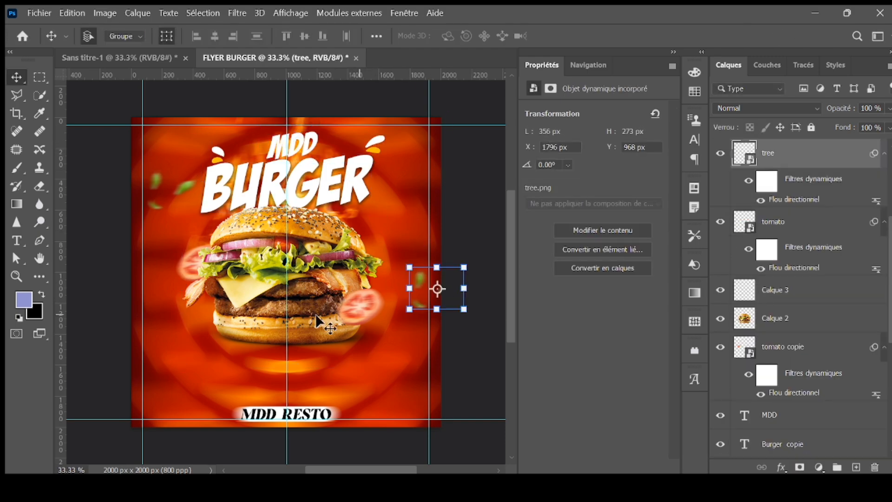
- Draw a rounded rectangle of about 331 × 259 px below the burger's lower left and fill it white
{"action": "key", "text": "u"}
{"action": "mouse_move", "coordinate": [174, 345]}
{"action": "left_mouse_down"}
{"action": "mouse_move", "coordinate": [233, 384]}
{"action": "mouse_move", "coordinate": [225, 385]}
{"action": "left_mouse_up"}
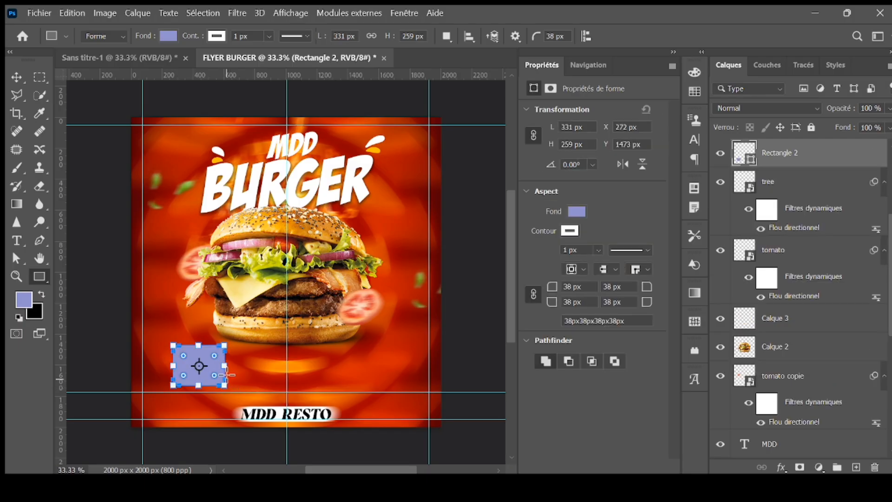
{"action": "left_click", "coordinate": [577, 212]}
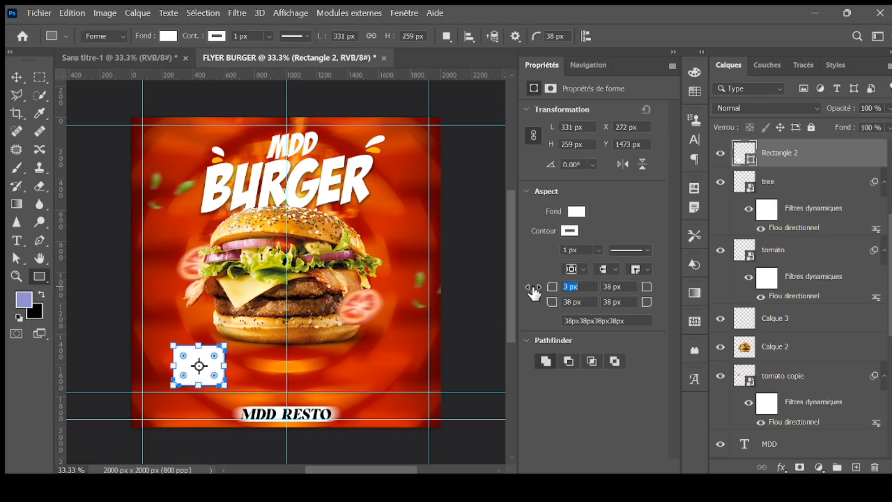
- Set the white rectangle's upper-left corner radius to 97 px, lower-right to 86 px, and the other two corners to 0 px
{"action": "left_click_drag", "start_coordinate": [532, 287], "coordinate": [635, 301]}
{"action": "double_click", "coordinate": [610, 287]}
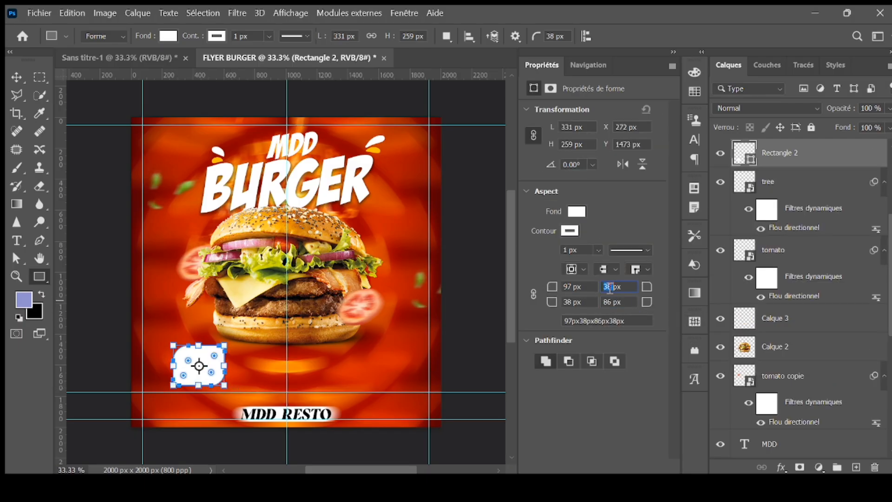
{"action": "type", "text": "0"}
{"action": "key", "text": "Tab"}
{"action": "type", "text": "0"}
{"action": "key", "text": "Return"}
- Duplicate the white rectangle, flip the copy horizontally, and place the two cards side by side below the burger
{"action": "key", "text": "v"}
{"action": "left_click_drag", "start_coordinate": [212, 377], "coordinate": [261, 378]}
{"action": "key", "text": "ctrl+j"}
{"action": "left_click", "coordinate": [72, 13]}
{"action": "left_click", "coordinate": [325, 457]}
{"action": "left_click_drag", "start_coordinate": [358, 370], "coordinate": [336, 374]}
- Add vertical guides for the cards' outer edges and align each white card to its guide
{"action": "left_click_drag", "start_coordinate": [59, 316], "coordinate": [223, 279]}
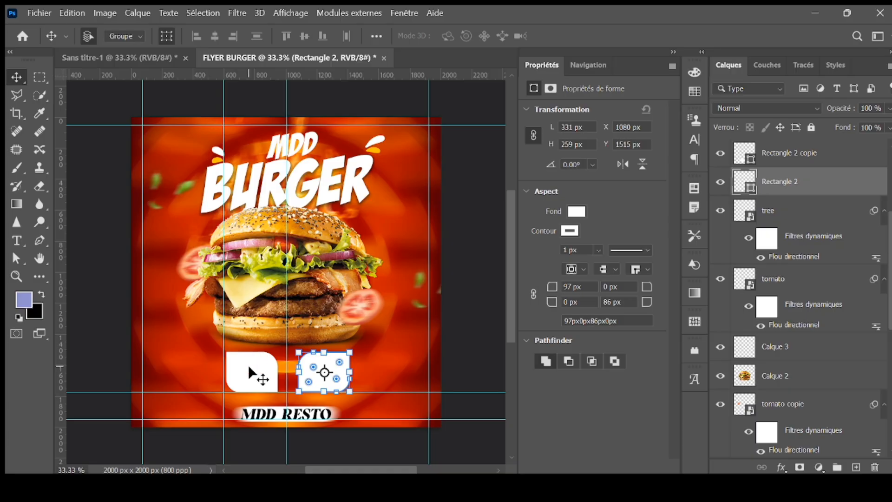
{"action": "left_click_drag", "start_coordinate": [251, 374], "coordinate": [249, 372]}
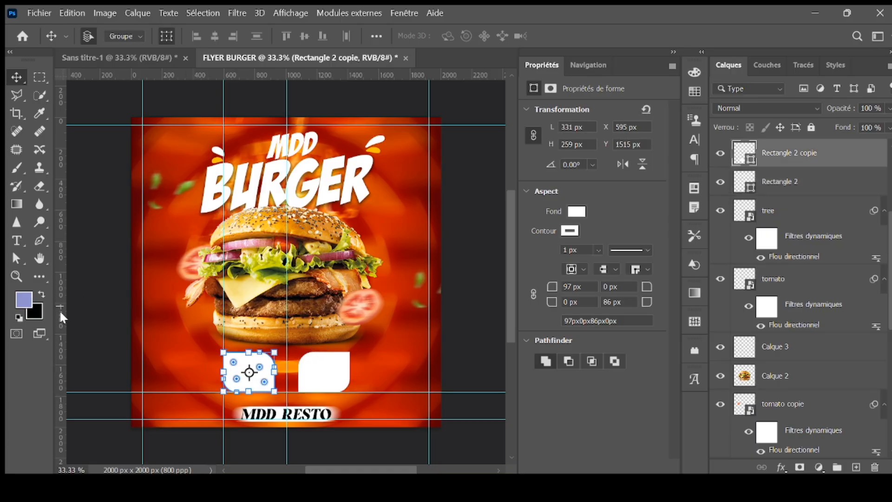
{"action": "left_click_drag", "start_coordinate": [61, 315], "coordinate": [349, 291]}
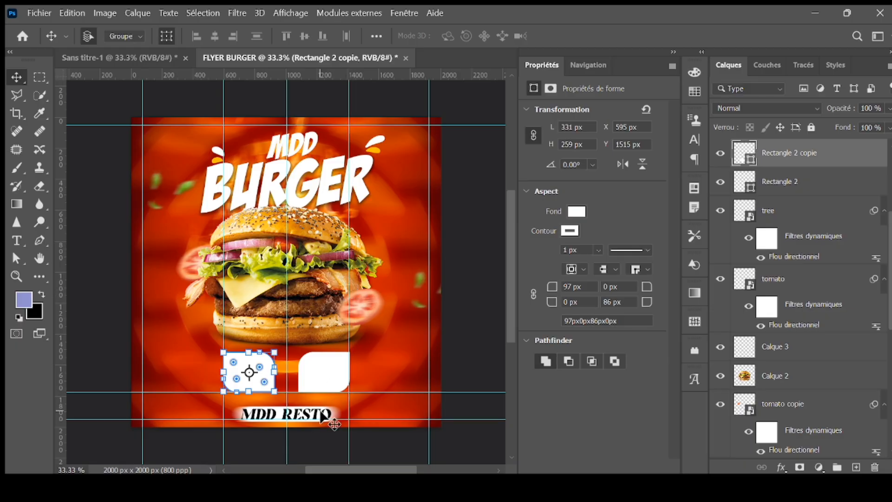
{"action": "left_click", "coordinate": [319, 382]}
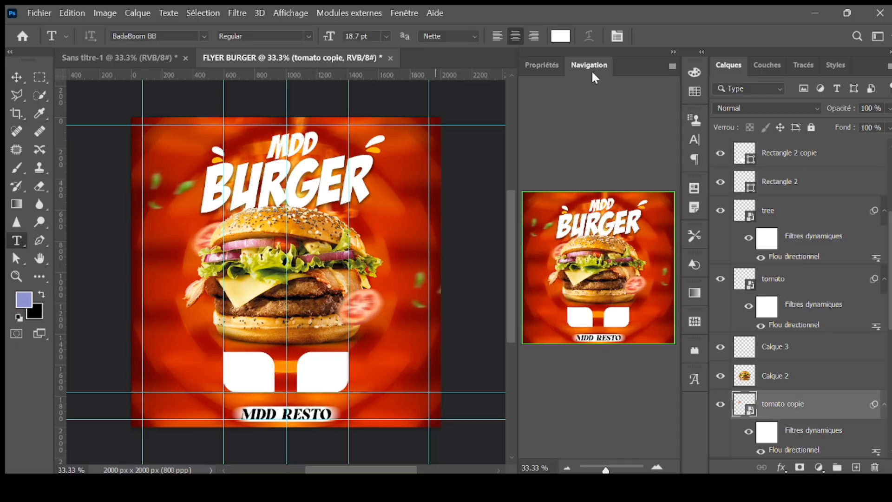
- Add the text PACK 1 in BadaBoom BB at 18.7 pt beside the right-hand card
{"action": "key", "text": "ctrl+plus"}
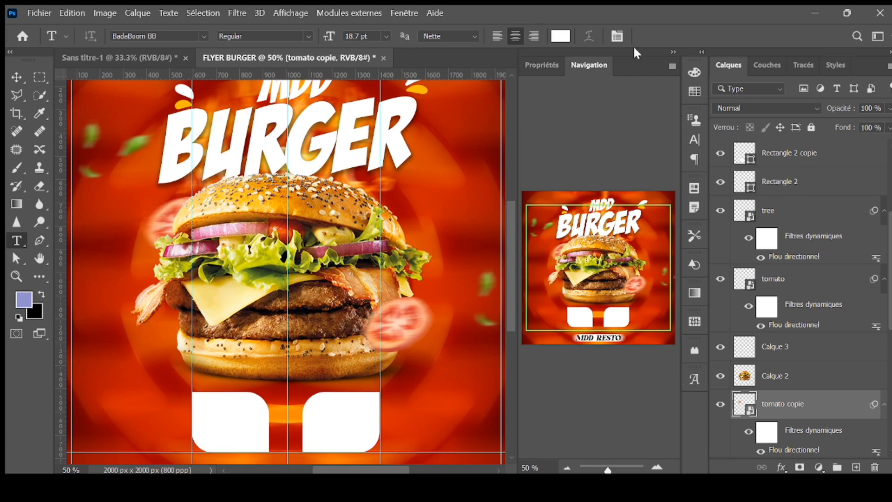
{"action": "left_click_drag", "start_coordinate": [599, 218], "coordinate": [599, 244]}
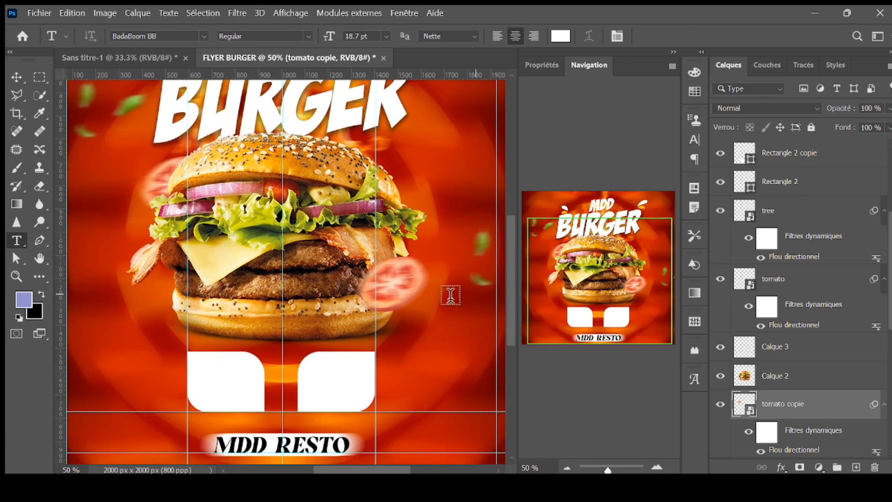
{"action": "left_click", "coordinate": [415, 370]}
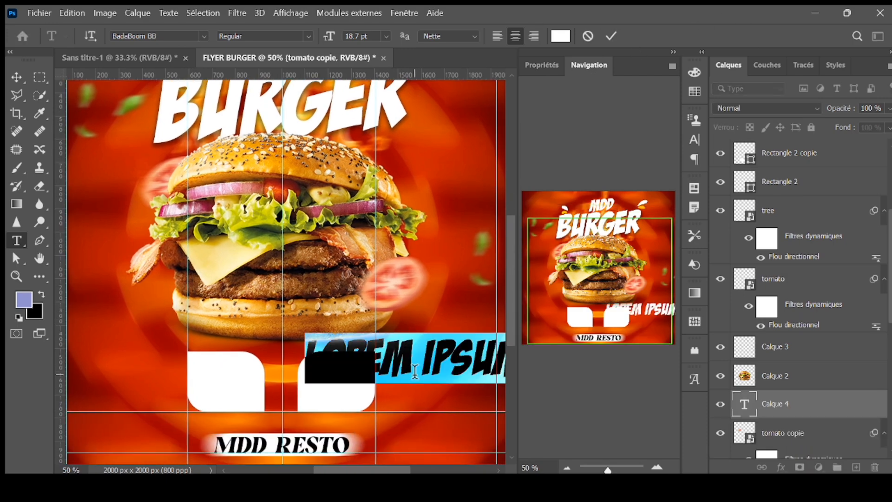
{"action": "type", "text": "PACK 1"}
{"action": "key", "text": "ctrl+Return"}
{"action": "key", "text": "v"}
{"action": "left_click", "coordinate": [459, 358]}
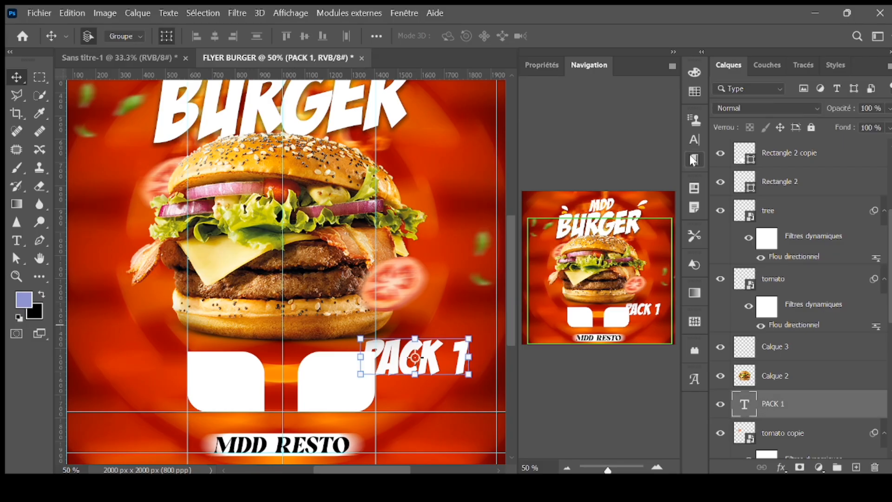
- Reduce the PACK 1 text to about half its size and move it onto the left-hand card
{"action": "left_click", "coordinate": [694, 140]}
{"action": "left_click_drag", "start_coordinate": [543, 163], "coordinate": [536, 163]}
{"action": "left_click_drag", "start_coordinate": [435, 359], "coordinate": [236, 368]}
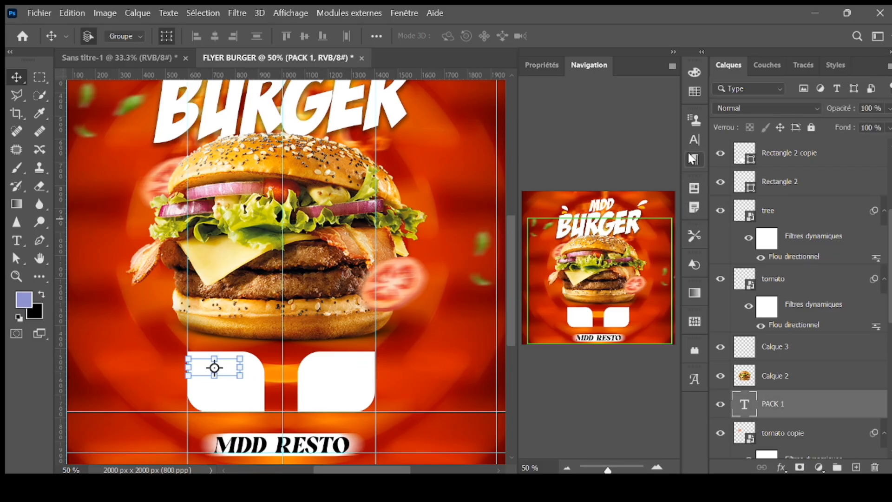
- Colour the PACK 1 text red and move its layer above the MDD RESTO layer
{"action": "left_click", "coordinate": [695, 140]}
{"action": "left_click", "coordinate": [650, 218]}
{"action": "left_click", "coordinate": [806, 193]}
{"action": "left_click_drag", "start_coordinate": [772, 404], "coordinate": [767, 140]}
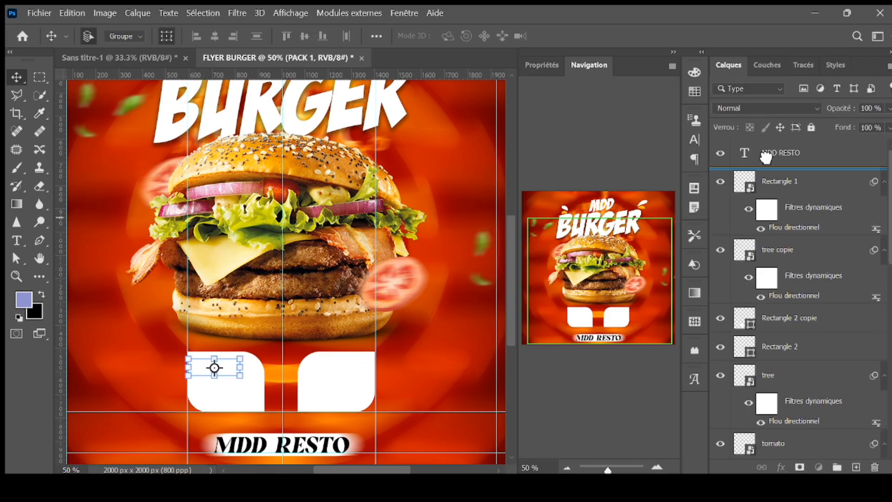
- Scale down and centre PACK 1 at the top of the left-hand card, using the Calvera Personal Use font
{"action": "key", "text": "ctrl+t"}
{"action": "left_click_drag", "start_coordinate": [259, 379], "coordinate": [236, 375]}
{"action": "key", "text": "Return"}
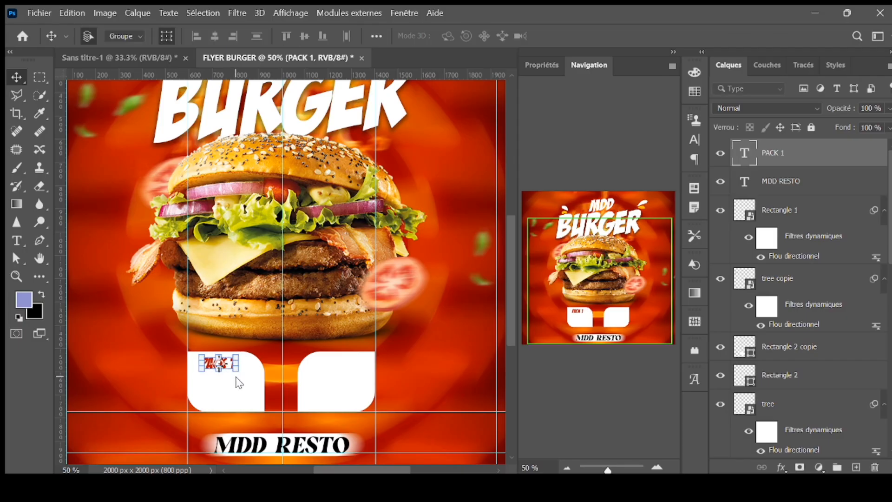
{"action": "key", "text": "shift+Right"}
{"action": "key", "text": "shift+Right"}
{"action": "key", "text": "shift+Up"}
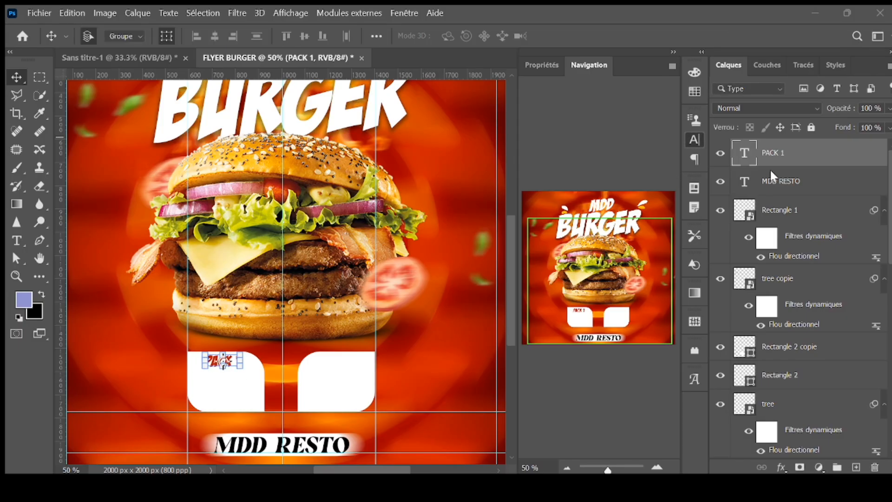
{"action": "left_click", "coordinate": [712, 260]}
{"action": "left_click_drag", "start_coordinate": [223, 364], "coordinate": [226, 363]}
- Add a separate price text reading "3 BURGER :00" beside the left-hand card
{"action": "key", "text": "t"}
{"action": "left_click", "coordinate": [147, 378]}
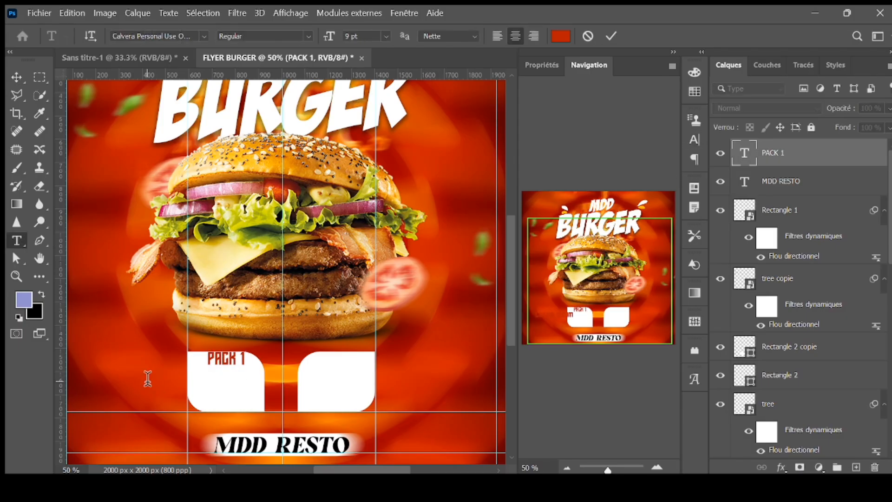
{"action": "type", "text": "3 BURGER "}
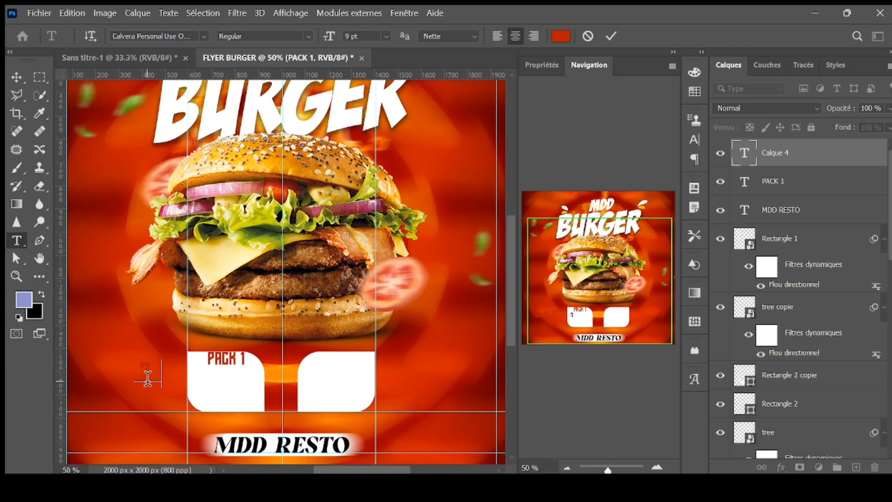
{"action": "type", "text": ": 00"}
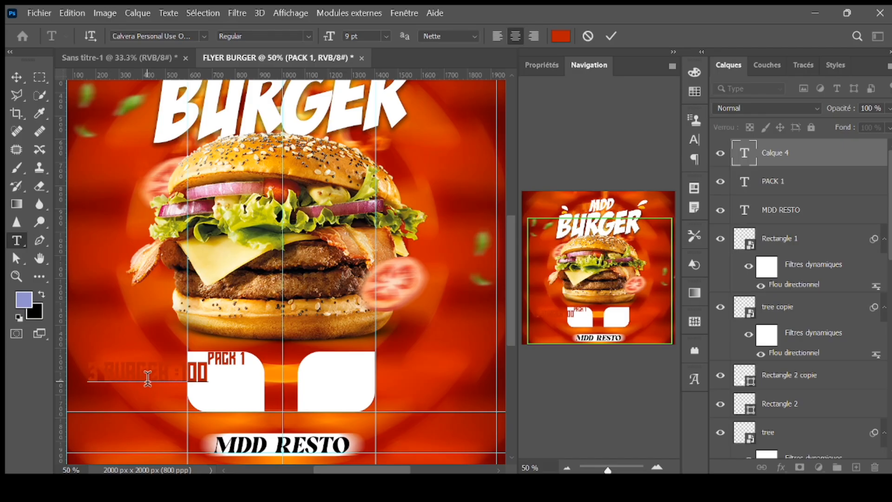
{"action": "type", "text": "CALVERA"}
{"action": "key", "text": "BackSpace"}
- Place the price line under PACK 1 in BadaBoom BB at 5 pt and correct it to "3 BURGER :$100"
{"action": "left_click_drag", "start_coordinate": [215, 372], "coordinate": [189, 389]}
{"action": "key", "text": "ctrl+Return"}
{"action": "key", "text": "v"}
{"action": "key", "text": "Return"}
{"action": "left_click", "coordinate": [239, 374]}
{"action": "type", "text": "$"}
{"action": "key", "text": "ctrl+Return"}
- Copy the PACK 1 heading and its price line to the right-hand card and adjust the spacing on both cards
{"action": "key", "text": "t"}
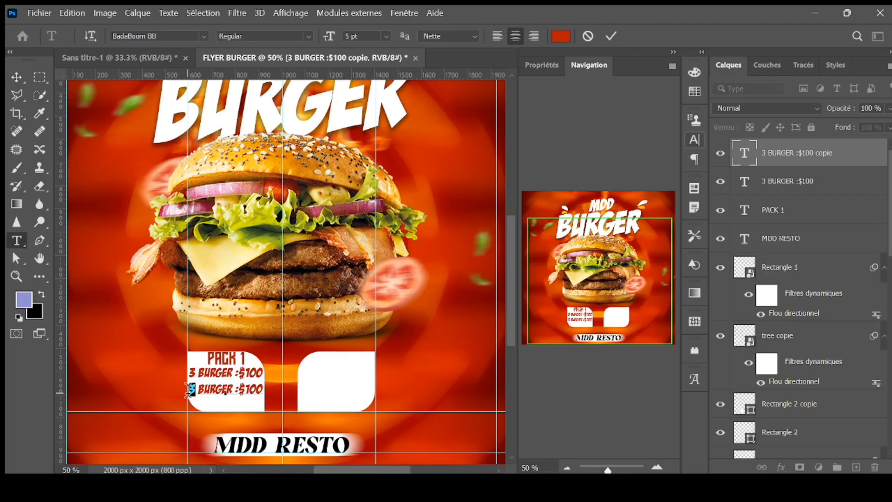
{"action": "left_click", "coordinate": [13, 78]}
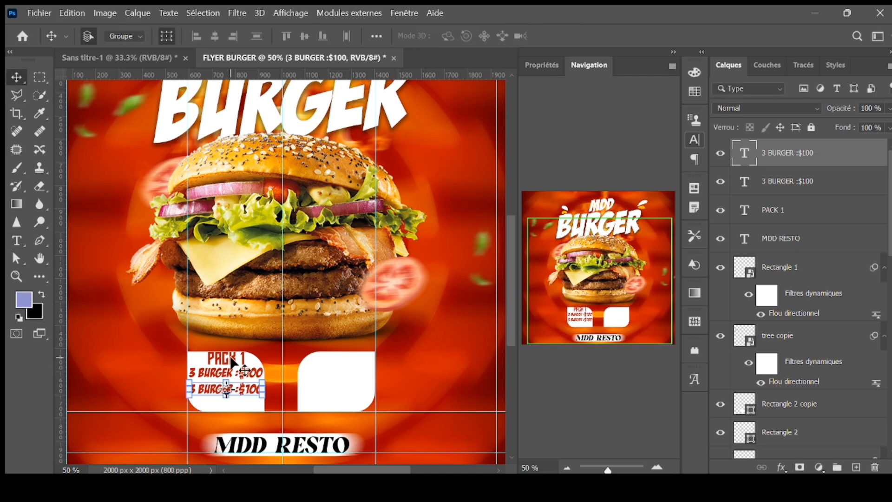
{"action": "left_click_drag", "start_coordinate": [235, 361], "coordinate": [354, 365]}
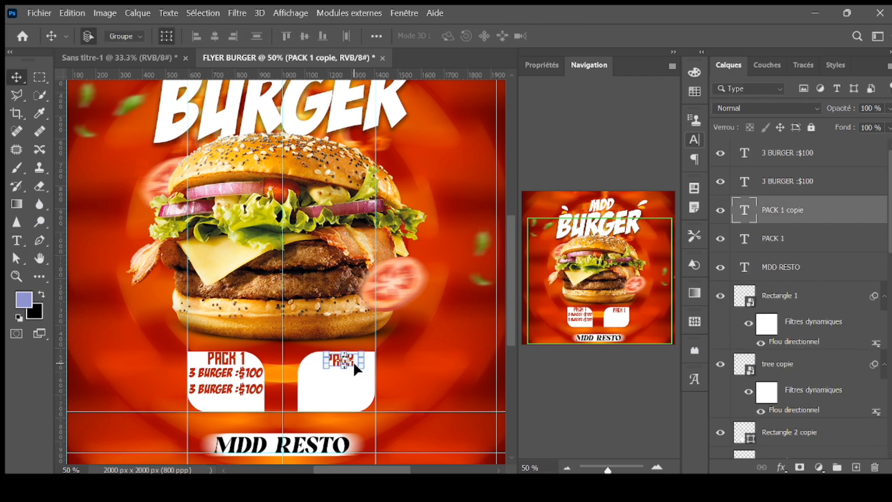
{"action": "left_click", "coordinate": [256, 389]}
{"action": "left_click_drag", "start_coordinate": [257, 389], "coordinate": [235, 362]}
{"action": "key", "text": "ctrl+z"}
{"action": "left_click_drag", "start_coordinate": [343, 358], "coordinate": [345, 366]}
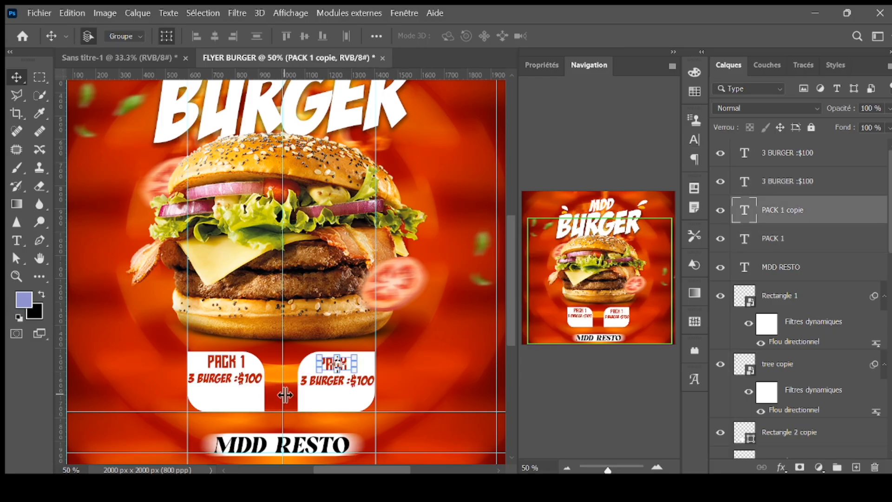
- Change the right-hand card's quantity to 5 BURGER and its heading to PACK 2
{"action": "double_click", "coordinate": [304, 380]}
{"action": "type", "text": "5"}
{"action": "left_click", "coordinate": [110, 246]}
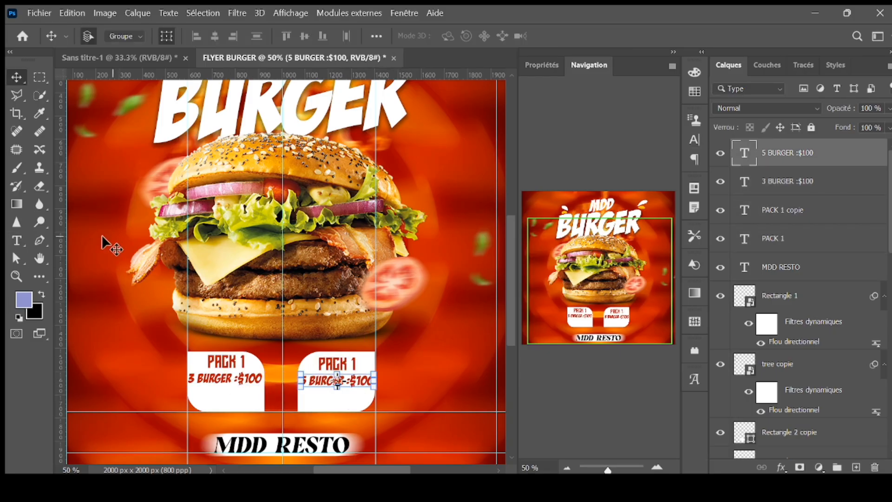
{"action": "left_click", "coordinate": [353, 364]}
{"action": "double_click", "coordinate": [352, 364]}
{"action": "type", "text": "2"}
{"action": "left_click", "coordinate": [367, 389]}
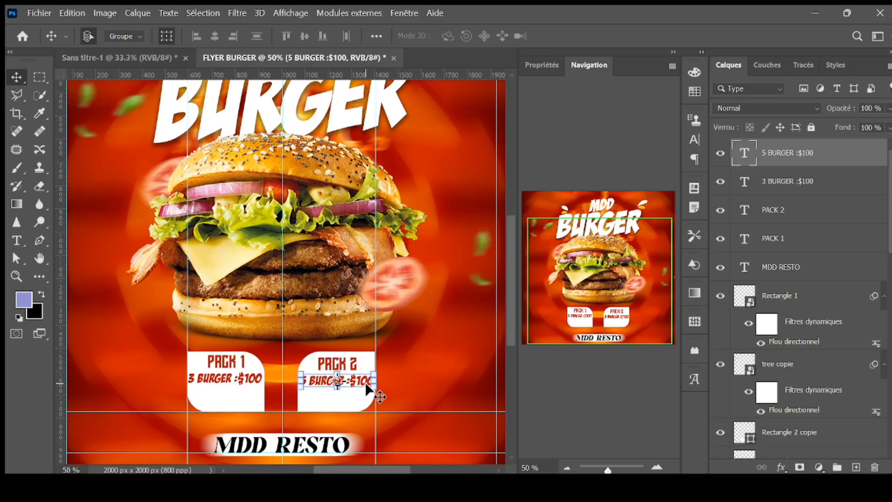
- Change the PACK 2 price to $150
{"action": "double_click", "coordinate": [359, 380]}
{"action": "left_click_drag", "start_coordinate": [359, 380], "coordinate": [364, 380]}
{"action": "type", "text": "5"}
{"action": "left_click_drag", "start_coordinate": [307, 380], "coordinate": [301, 380]}
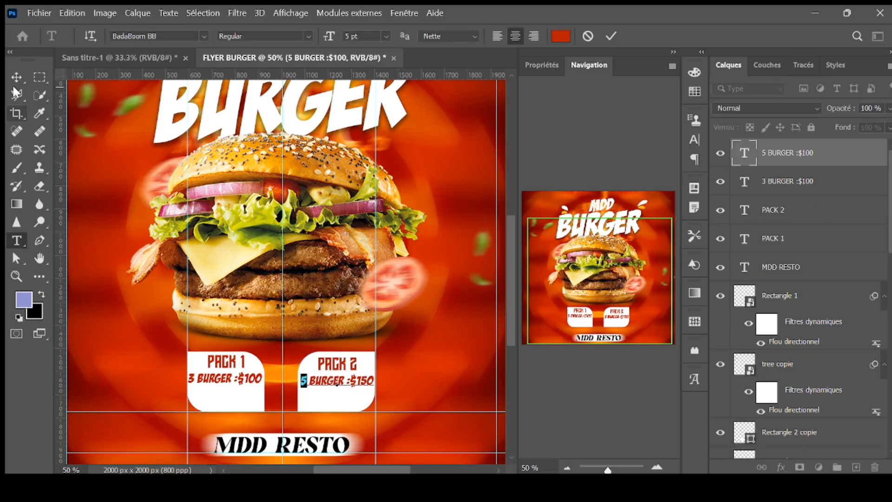
- Add the text "+ JUS" beneath the PACK 2 price line
{"action": "left_click", "coordinate": [317, 399]}
{"action": "type", "text": "+ JUS"}
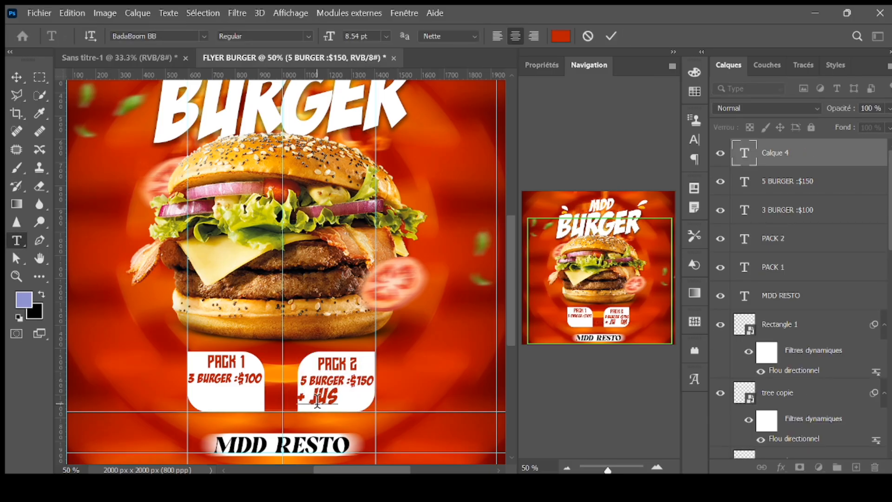
{"action": "key", "text": "ctrl+Return"}
{"action": "key", "text": "v"}
- Copy the "+ JUS" text beneath the PACK 1 price line and change it to "+ FRITES"
{"action": "left_click_drag", "start_coordinate": [333, 398], "coordinate": [220, 393]}
{"action": "key", "text": "t"}
{"action": "double_click", "coordinate": [217, 392]}
{"action": "type", "text": "FRITES"}
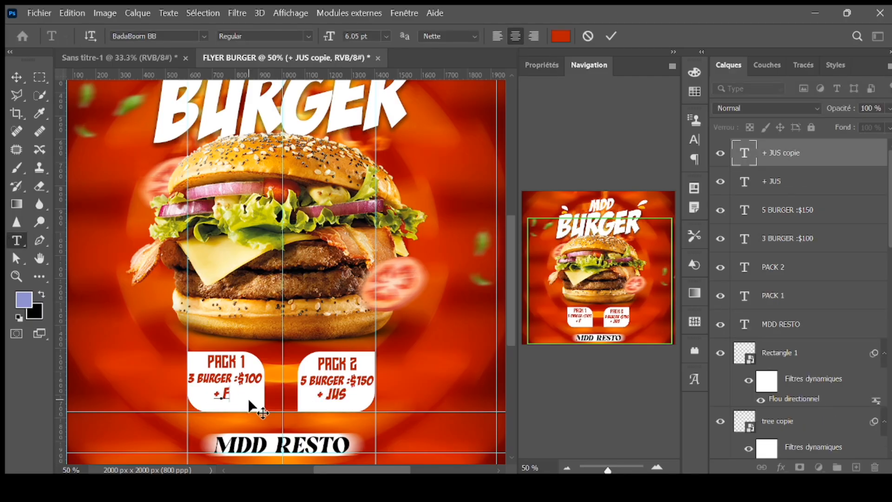
{"action": "left_click", "coordinate": [7, 77]}
- Group the title and pack texts as NOM and the image and shape layers as FORME
{"action": "key", "text": "ctrl+minus"}
{"action": "key", "text": "ctrl+minus"}
{"action": "left_click", "coordinate": [312, 345]}
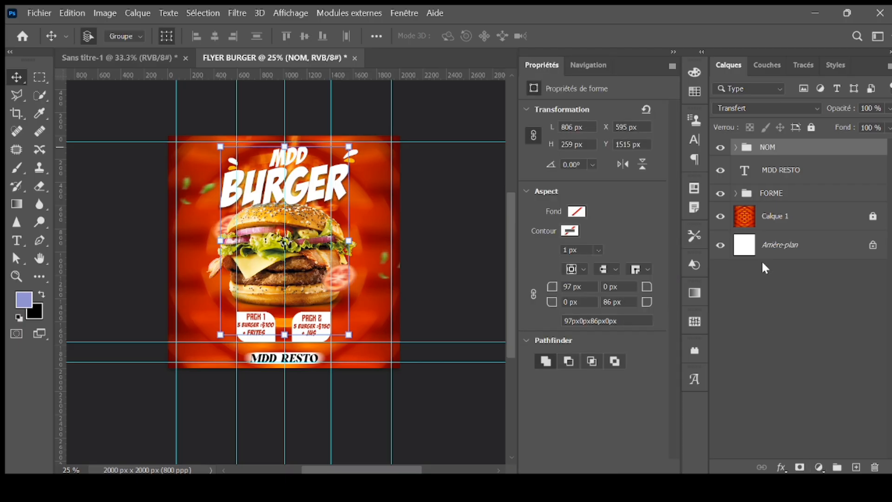
- Add a Brightness/Contrast adjustment with brightness 36 and contrast 17, and a Vibrance adjustment with vibrance +7
{"action": "left_click_drag", "start_coordinate": [593, 149], "coordinate": [605, 174]}
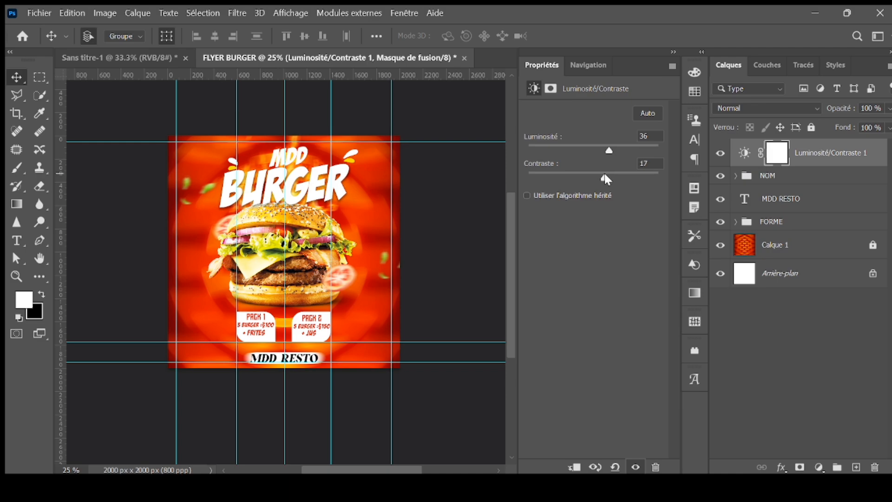
{"action": "left_click", "coordinate": [607, 149]}
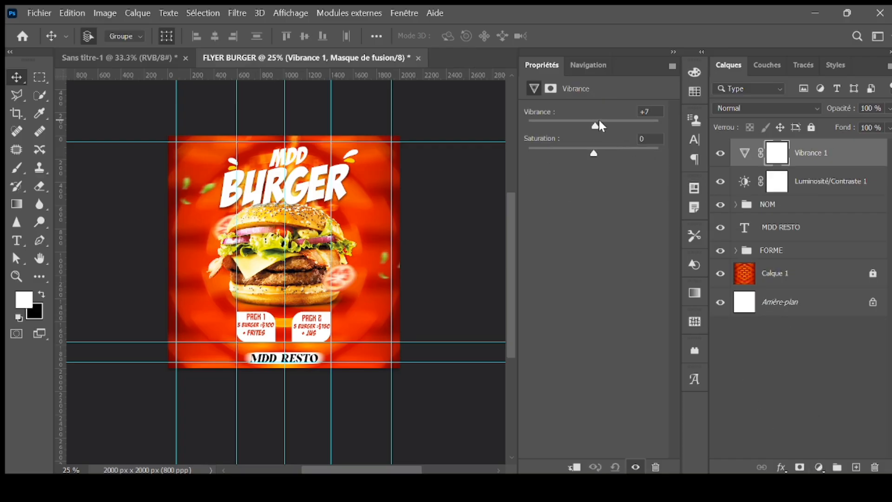
{"action": "left_click", "coordinate": [597, 149]}
{"action": "left_click", "coordinate": [456, 205]}
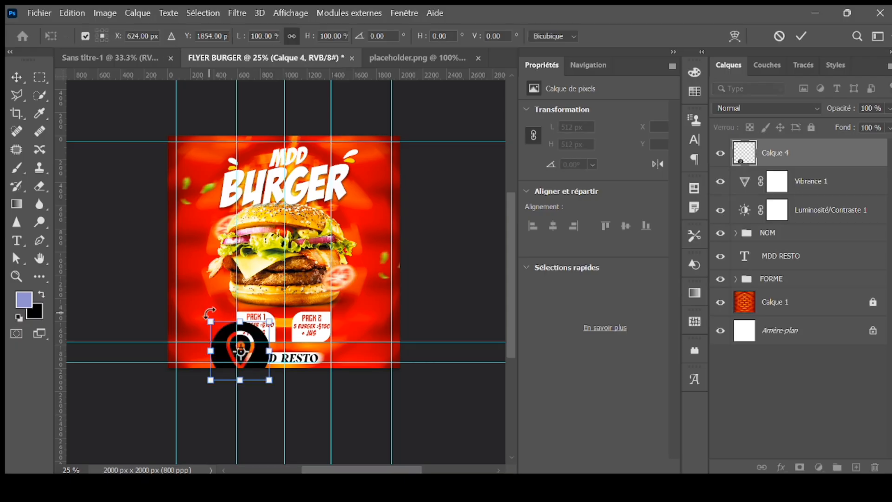
- Shrink the location pin icon to fit just before the MDD RESTO text and move its layer into the FORME group
{"action": "left_click_drag", "start_coordinate": [210, 321], "coordinate": [240, 351]}
{"action": "left_click_drag", "start_coordinate": [269, 380], "coordinate": [233, 389]}
{"action": "key", "text": "Return"}
{"action": "key", "text": "ctrl+plus"}
{"action": "left_click", "coordinate": [588, 65]}
{"action": "left_click", "coordinate": [263, 427]}
{"action": "left_click", "coordinate": [238, 388]}
{"action": "key", "text": "Return"}
{"action": "left_click", "coordinate": [243, 398]}
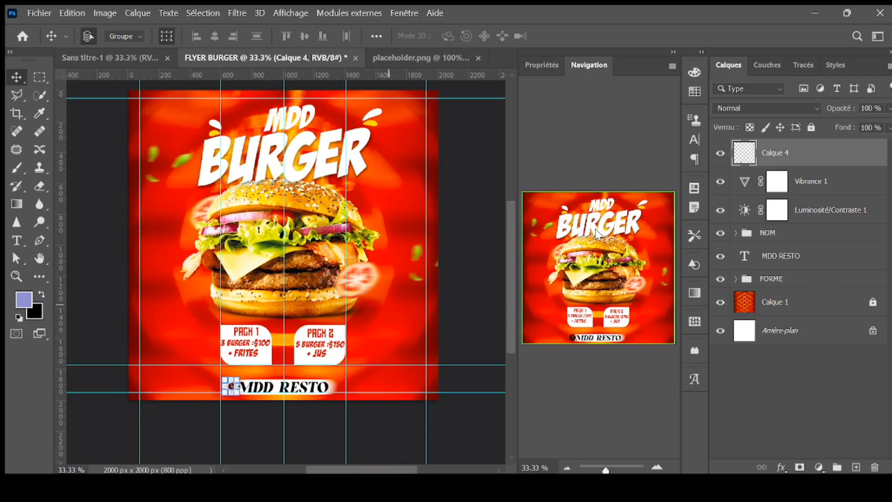
{"action": "left_click_drag", "start_coordinate": [782, 157], "coordinate": [785, 279]}
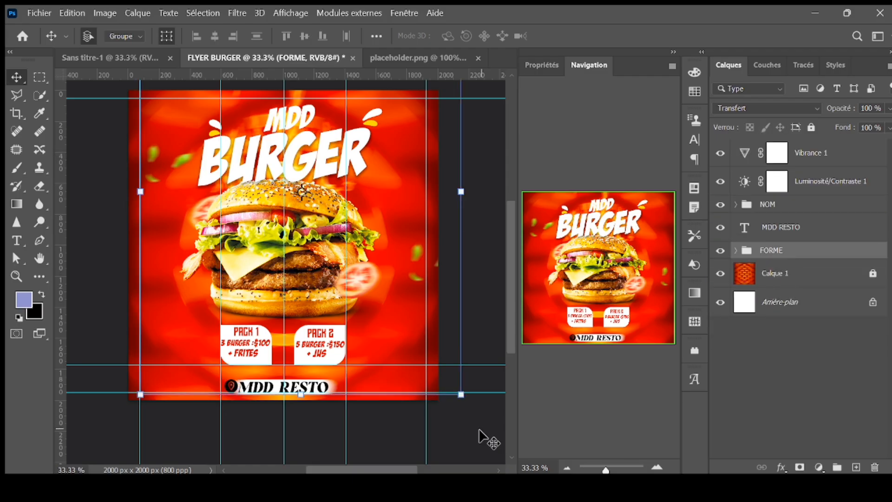
{"action": "left_click", "coordinate": [456, 424]}
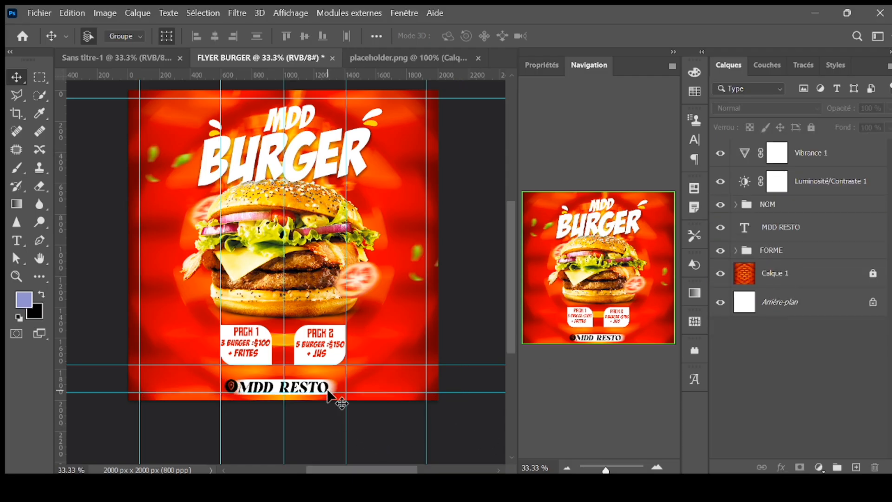
- Enlarge the placed Texture image to 10.89% and centre it so it covers the whole flyer
{"action": "key", "text": "ctrl+minus"}
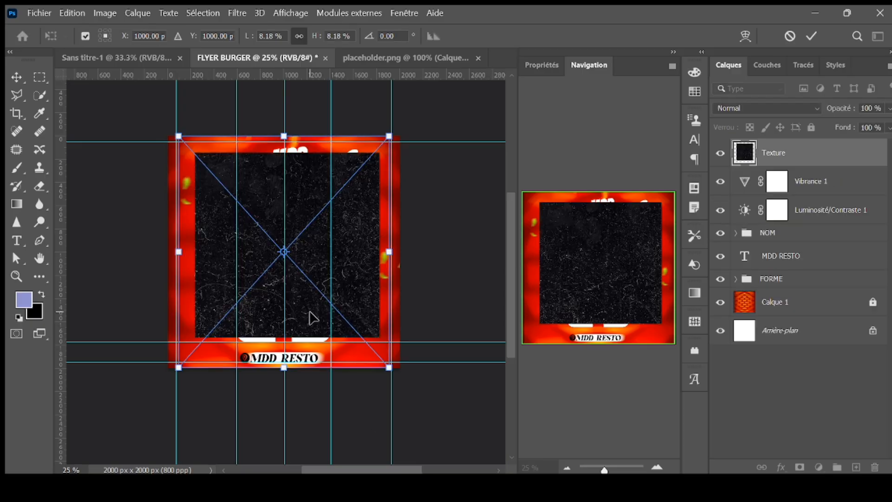
{"action": "left_click_drag", "start_coordinate": [390, 368], "coordinate": [461, 450]}
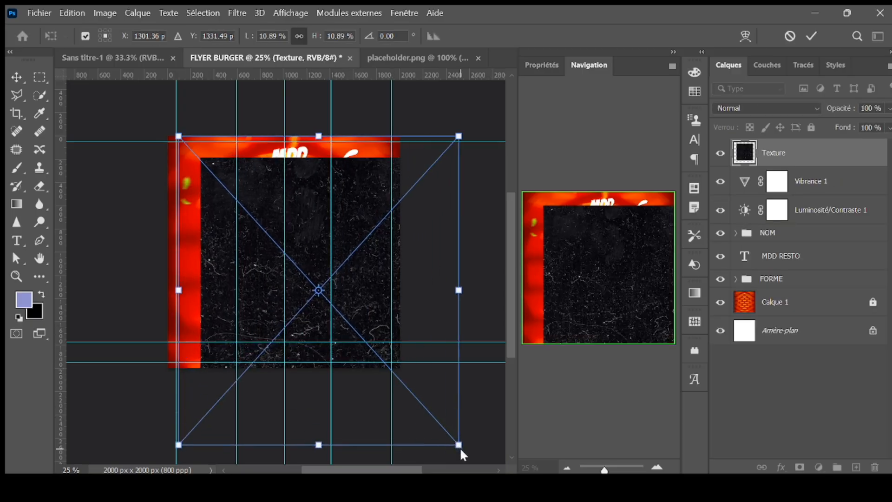
{"action": "left_click_drag", "start_coordinate": [352, 290], "coordinate": [310, 259]}
{"action": "key", "text": "Return"}
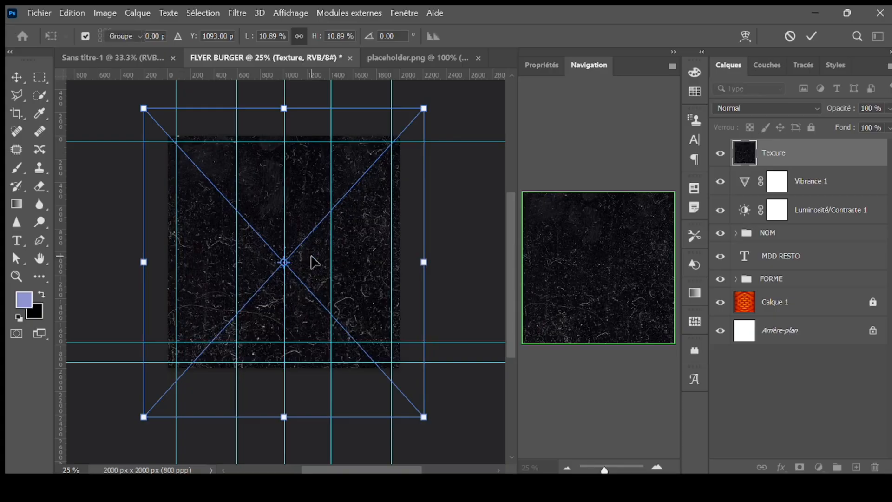
- Set the Texture layer's blend mode to Superposition with 75% opacity and 82% fill
{"action": "left_click", "coordinate": [758, 112]}
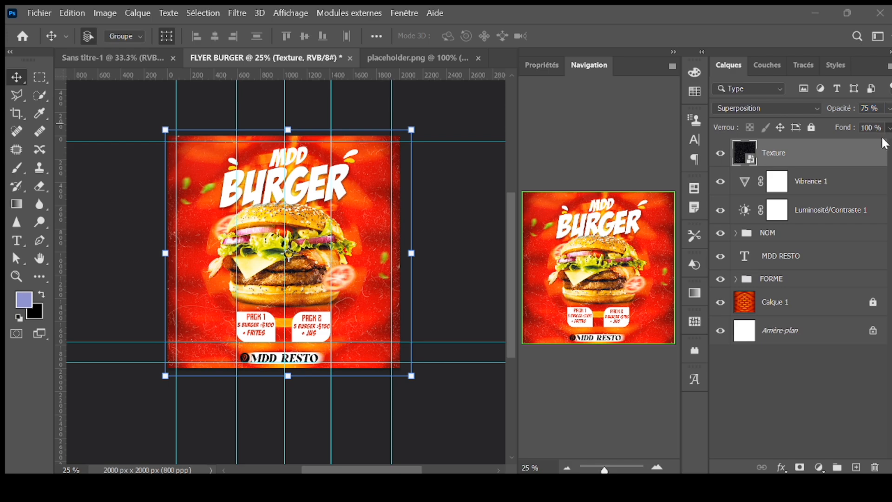
{"action": "left_click", "coordinate": [480, 231]}
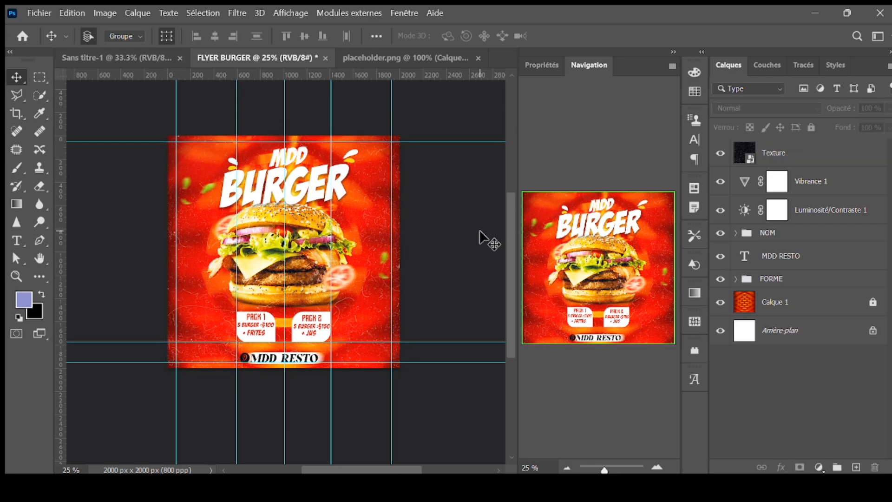
{"action": "left_click", "coordinate": [372, 241]}
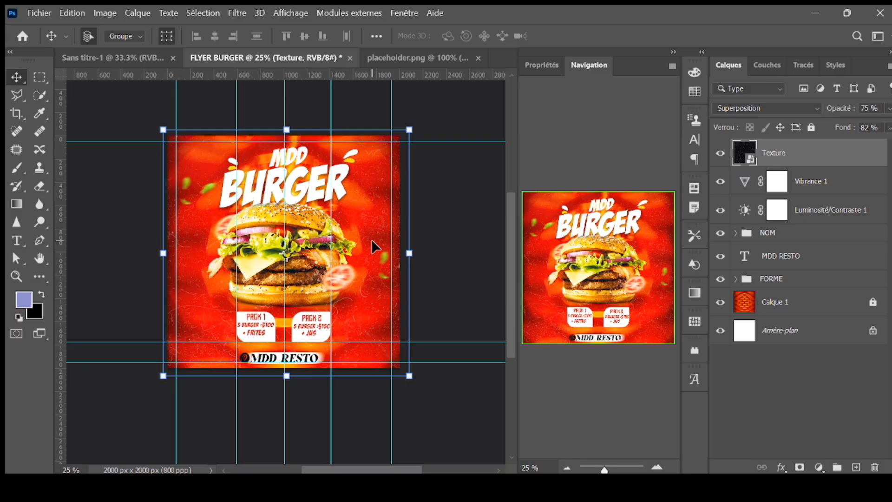
{"action": "left_click", "coordinate": [452, 331]}
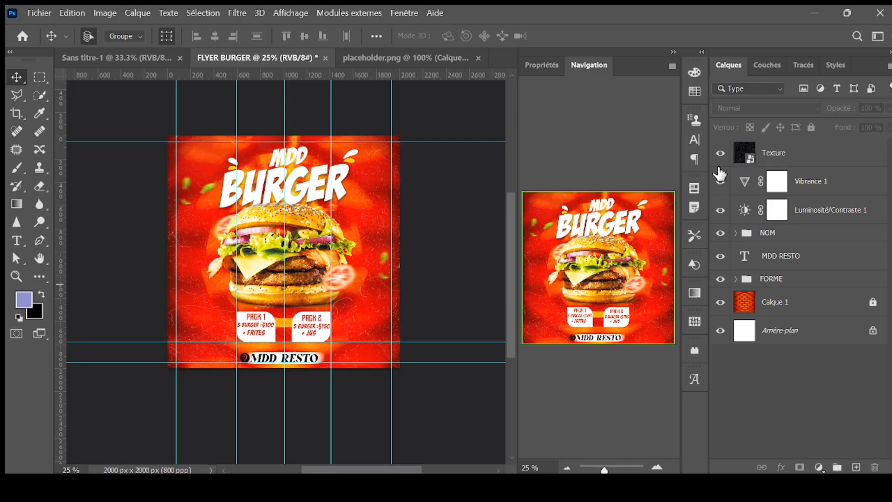
- Reduce the Texture layer's fill to 62% and move the layer beneath the FORME group, directly above Calque 1
{"action": "left_click", "coordinate": [850, 147]}
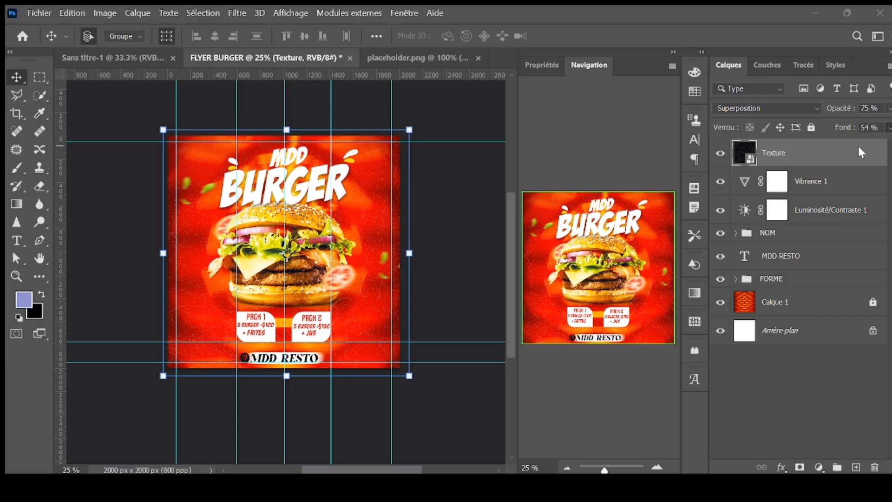
{"action": "left_click_drag", "start_coordinate": [863, 146], "coordinate": [765, 267]}
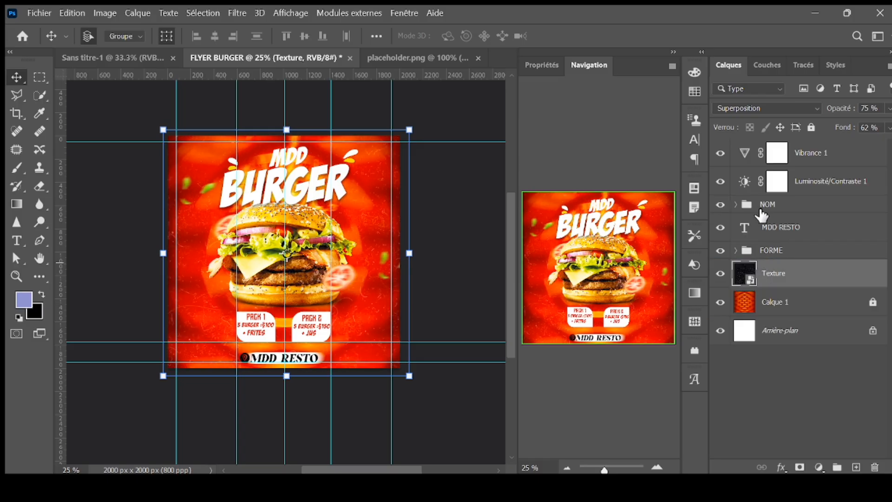
{"action": "left_click", "coordinate": [470, 222]}
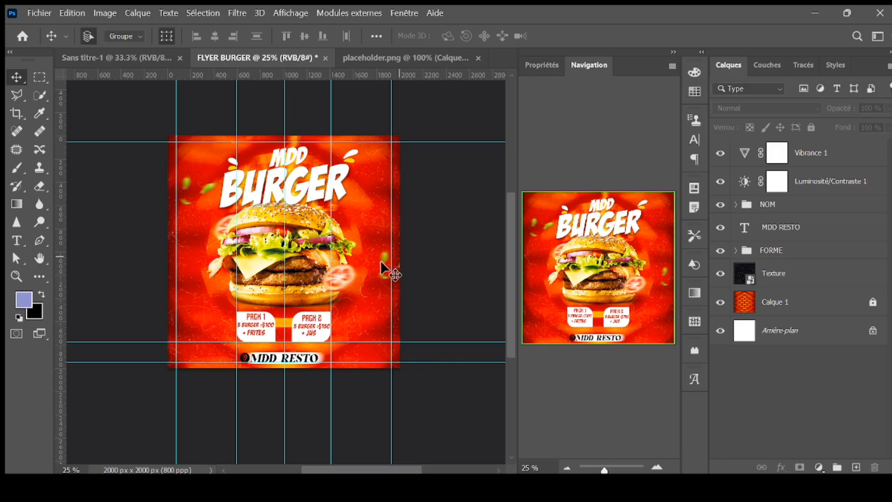
- Enlarge the burger image on Calque 2 in the FORME group slightly, keep it centred under the title, and collapse the group
{"action": "left_click", "coordinate": [304, 280]}
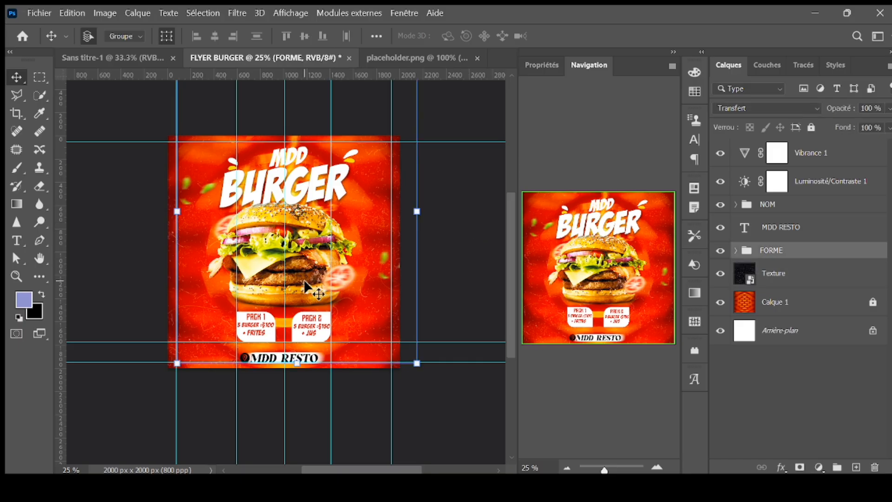
{"action": "left_click", "coordinate": [736, 251]}
{"action": "scroll", "coordinate": [882, 239], "scroll_direction": "down", "scroll_amount": 6}
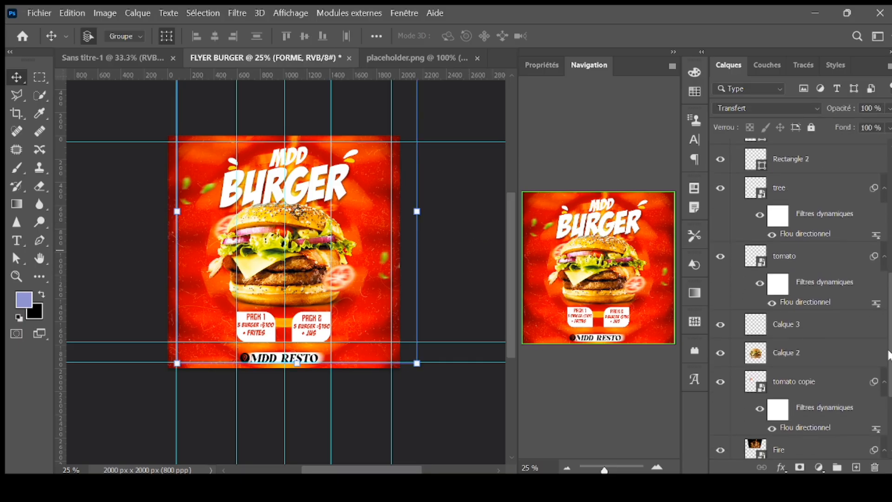
{"action": "left_click", "coordinate": [785, 295]}
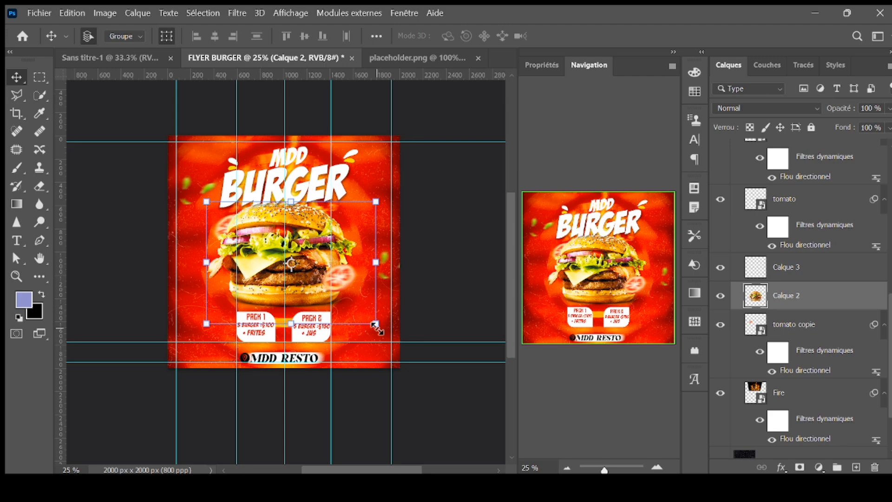
{"action": "left_click_drag", "start_coordinate": [376, 323], "coordinate": [393, 335]}
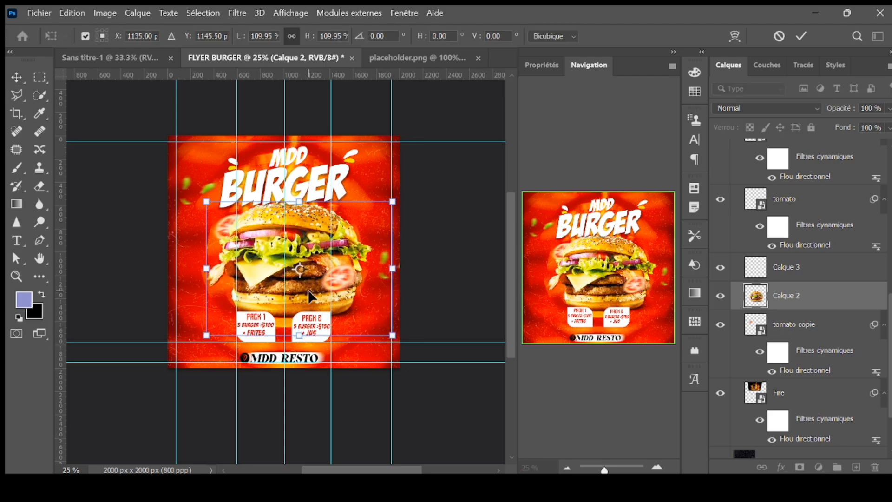
{"action": "left_click_drag", "start_coordinate": [308, 289], "coordinate": [301, 285]}
{"action": "left_click_drag", "start_coordinate": [388, 335], "coordinate": [379, 330]}
{"action": "key", "text": "Return"}
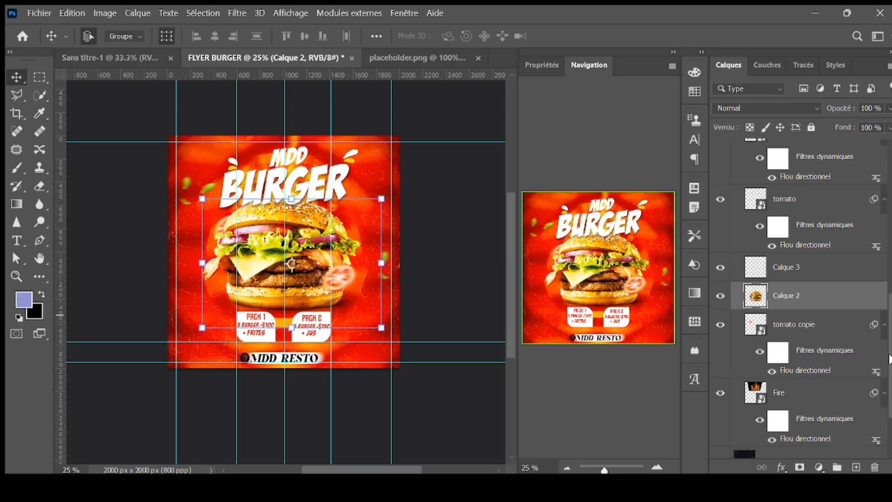
{"action": "scroll", "coordinate": [873, 279], "scroll_direction": "up", "scroll_amount": 10}
{"action": "scroll", "coordinate": [871, 241], "scroll_direction": "up", "scroll_amount": 3}
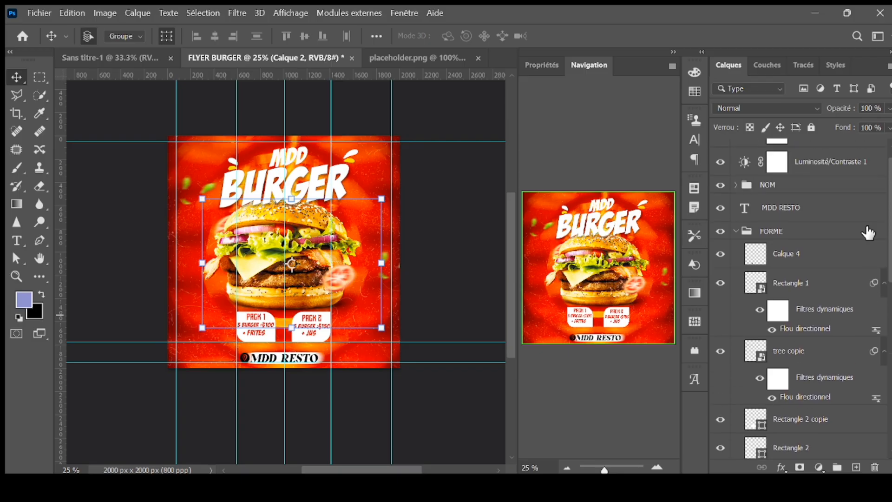
{"action": "left_click", "coordinate": [736, 248]}
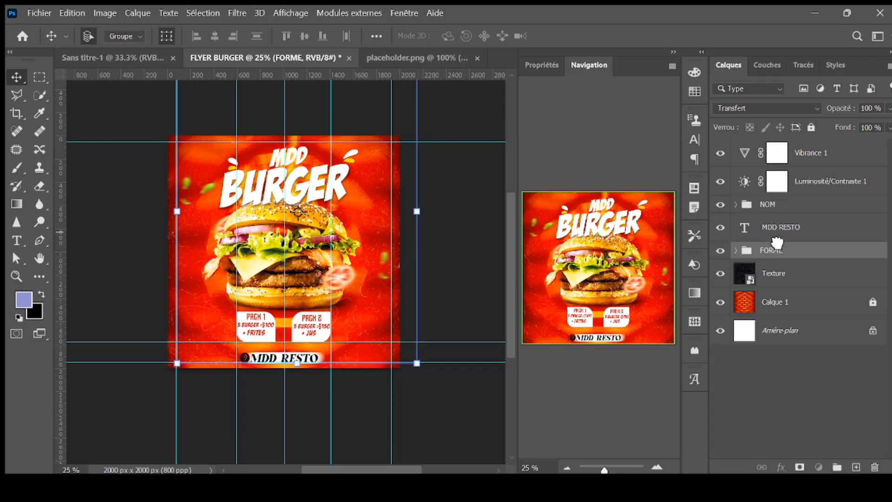